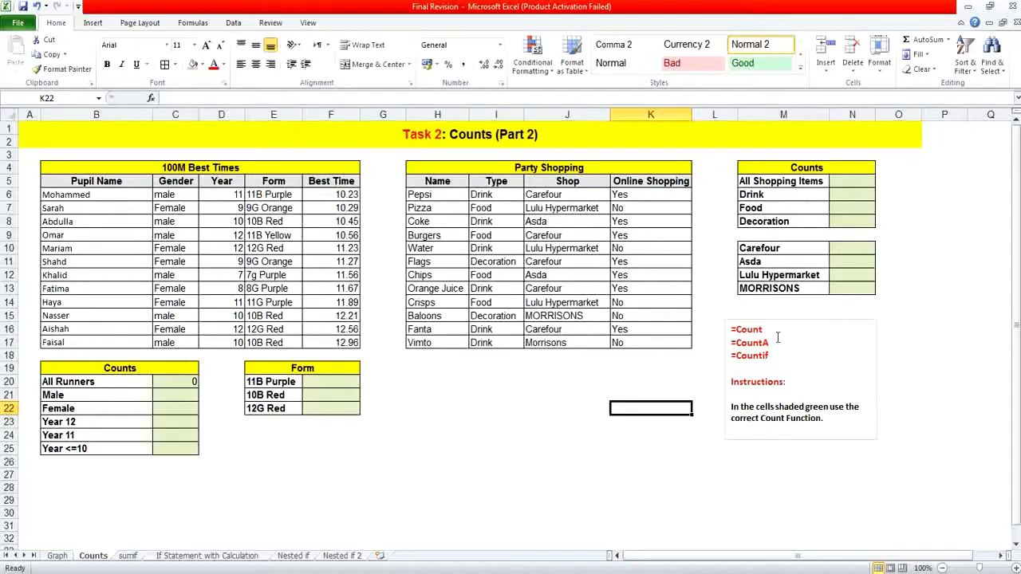
Clear the existing formula from the All Runners count cell C20.
click(769, 328)
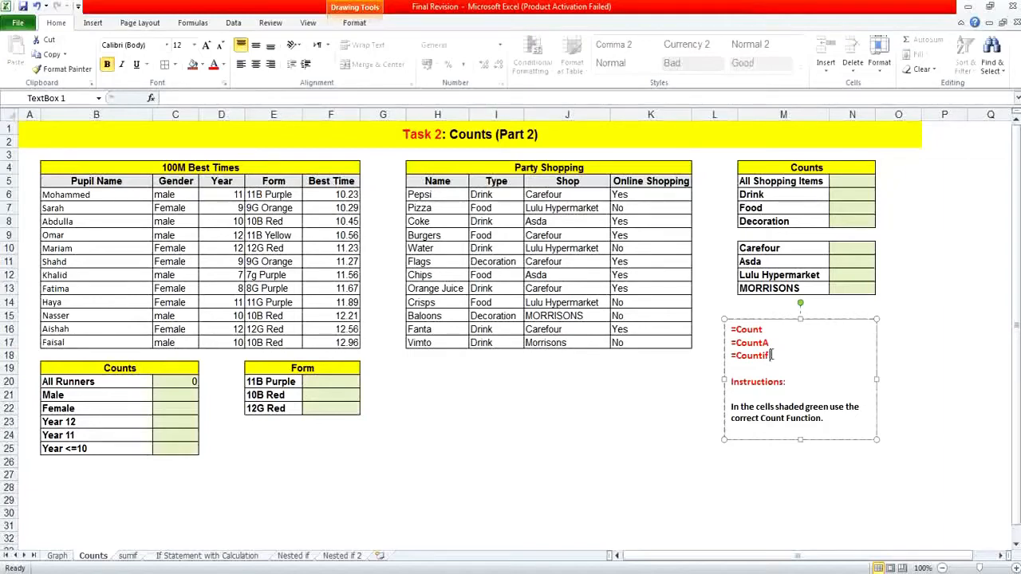
click(189, 384)
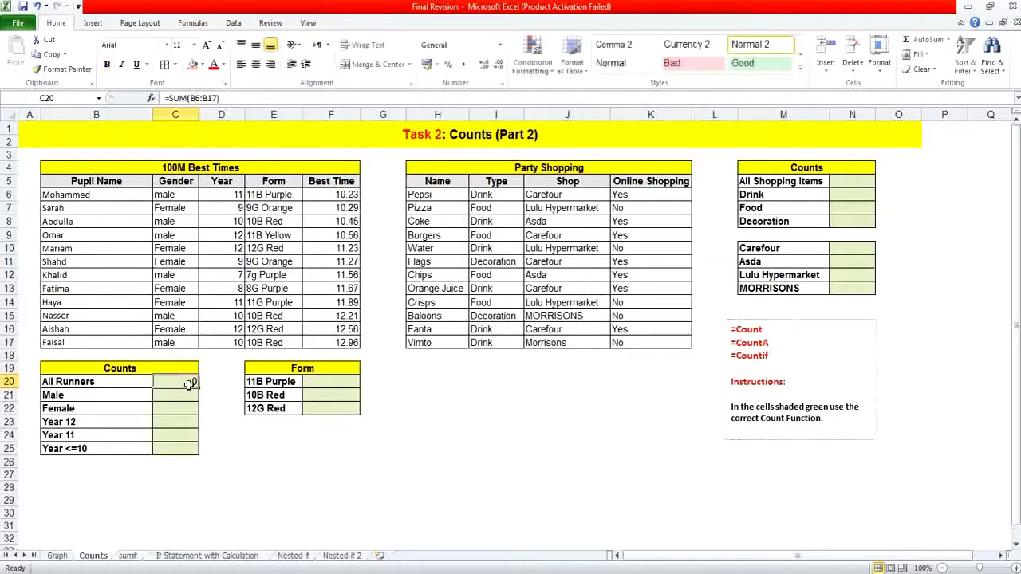
key(Delete)
Search the function library for "counta" and insert the COUNTA function in the All Runners cell C20.
click(152, 98)
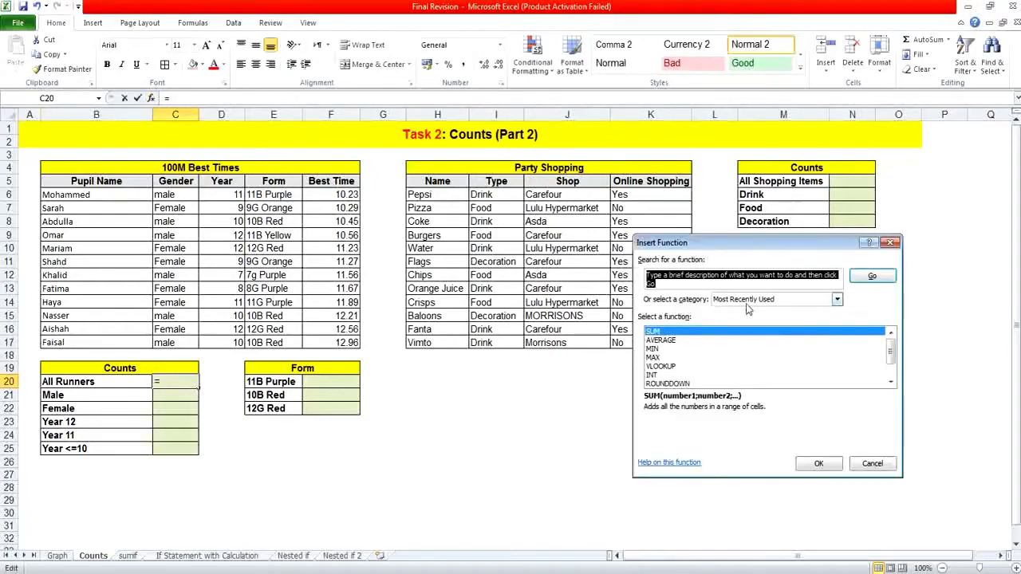
text(c)
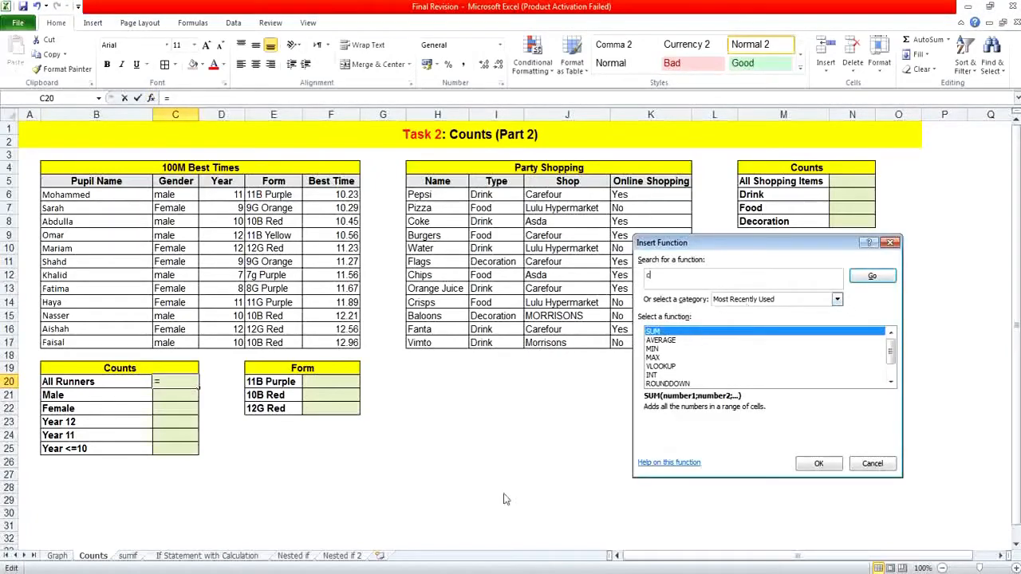
click(423, 573)
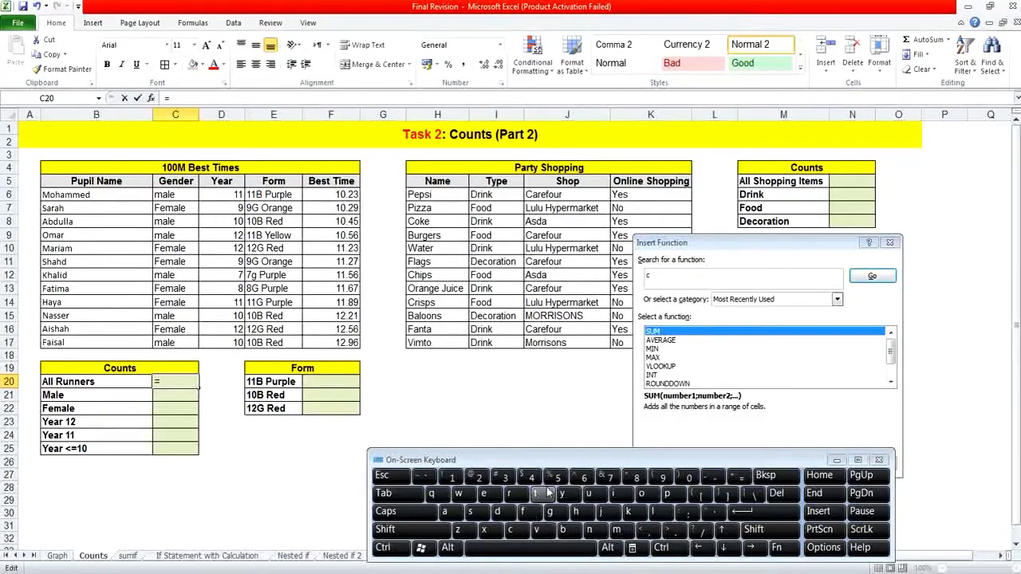
click(704, 285)
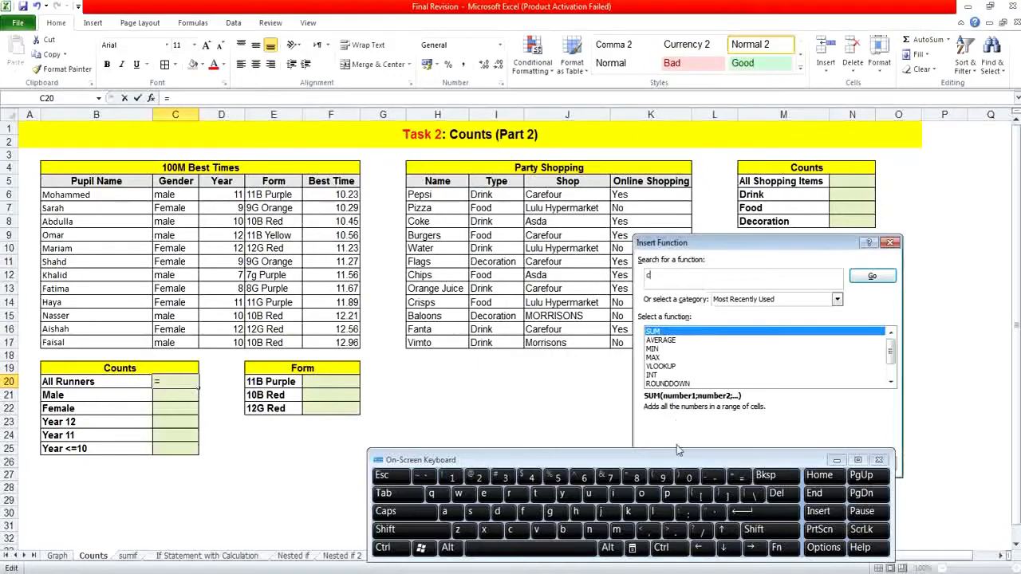
click(647, 494)
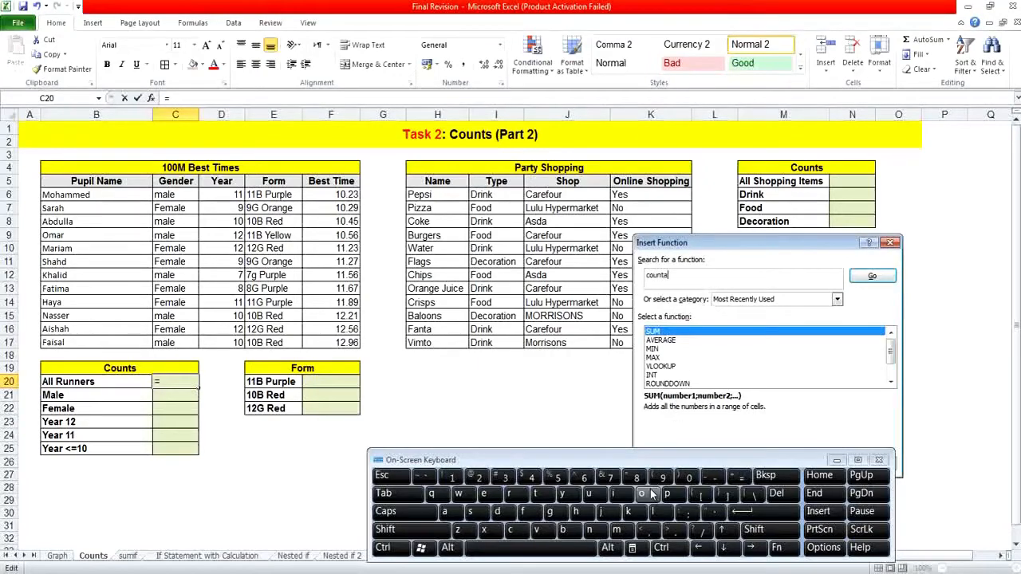
click(870, 277)
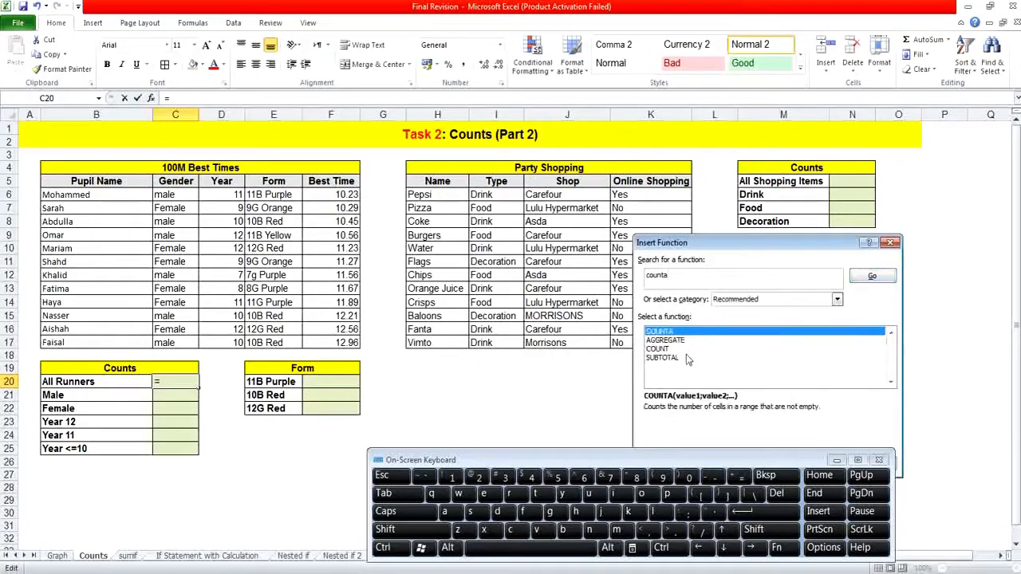
double_click(660, 331)
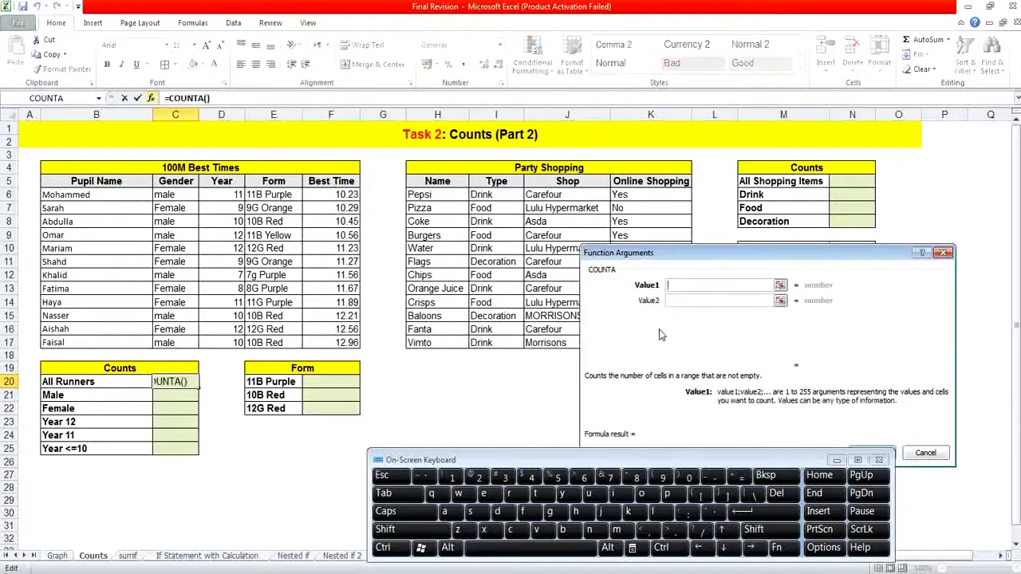
Complete the COUNTA formula in C20 with the pupil names B6:B17 as Value1, and put the on-screen keyboard away.
click(99, 194)
drag(99, 194, 99, 342)
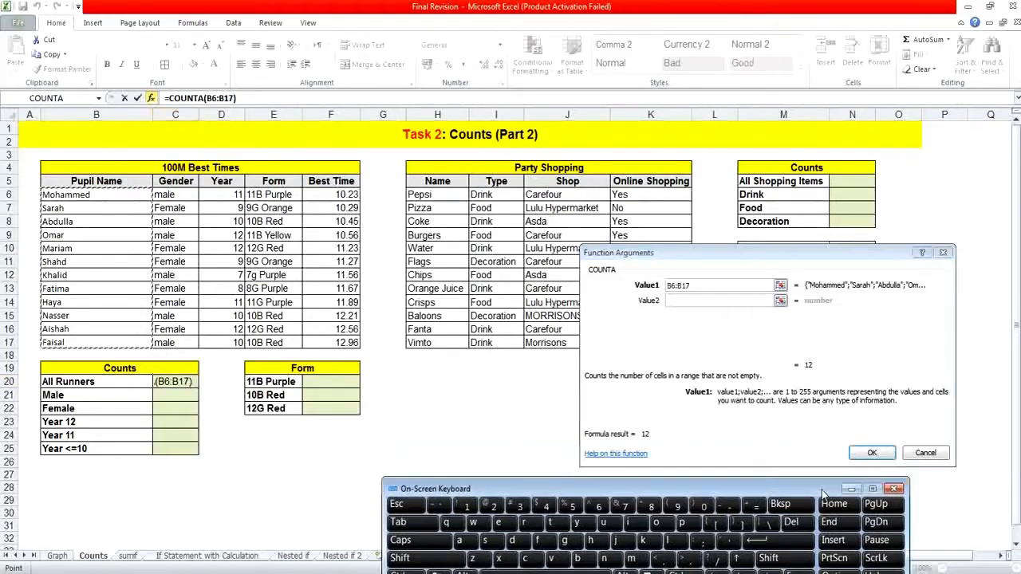
click(871, 453)
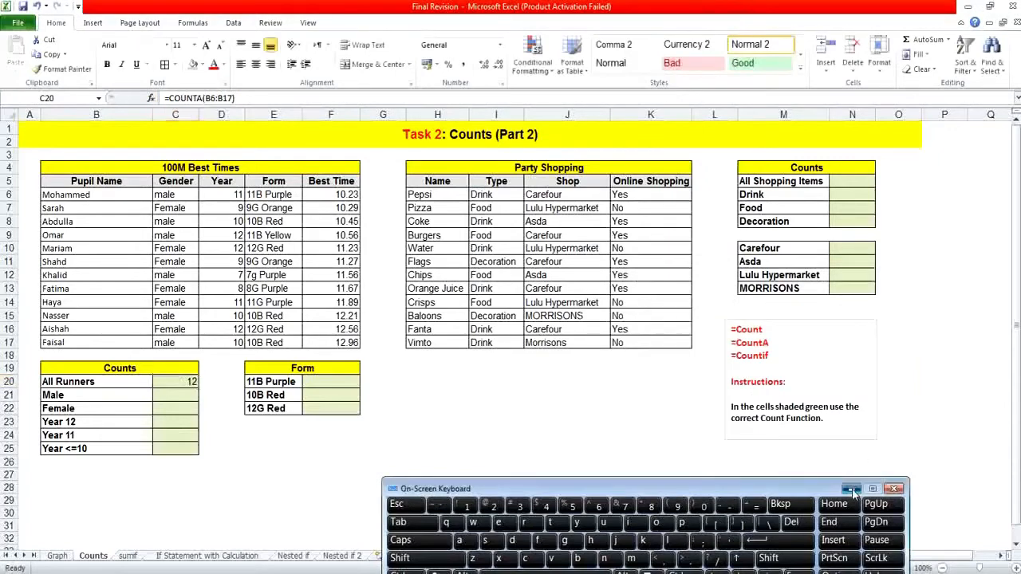
click(852, 489)
click(634, 432)
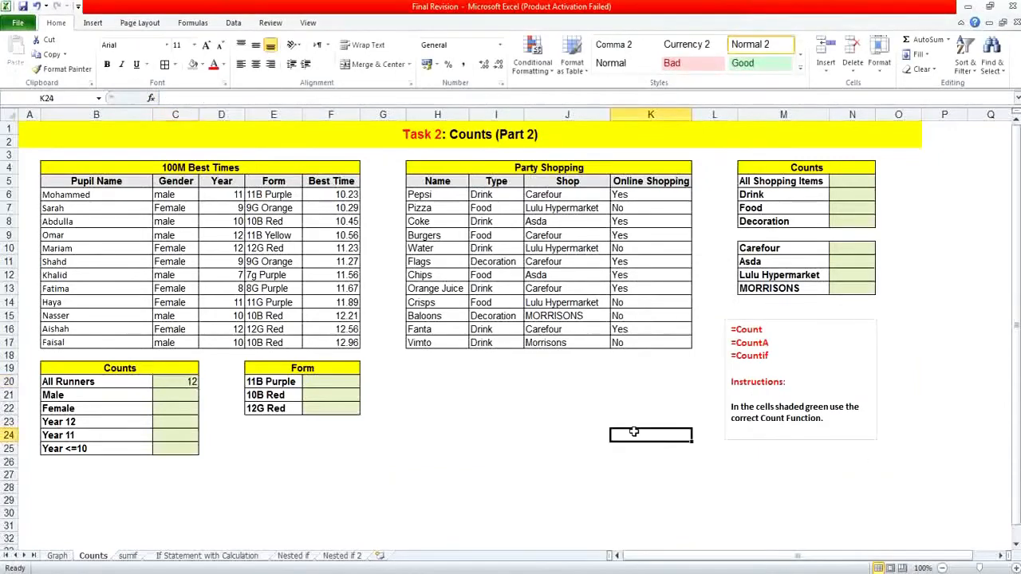
Search the function library for "countif" and insert the COUNTIF function in the Male count cell C21.
click(191, 395)
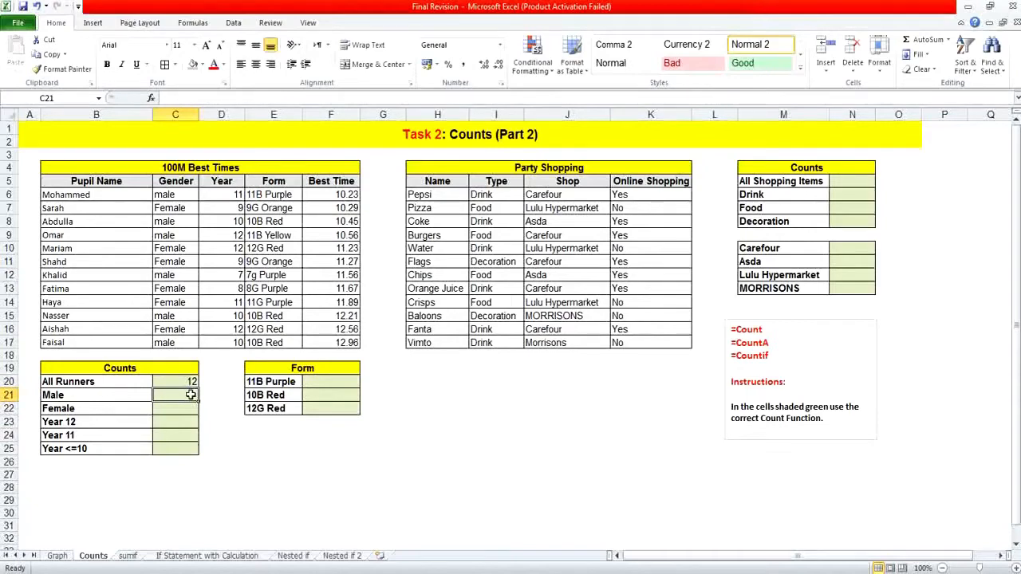
click(151, 98)
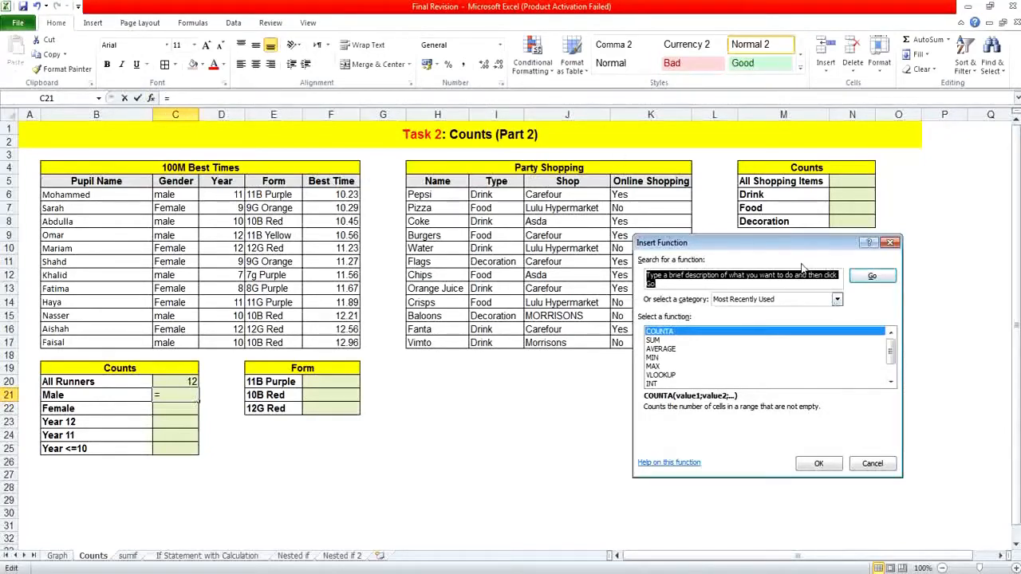
text(c)
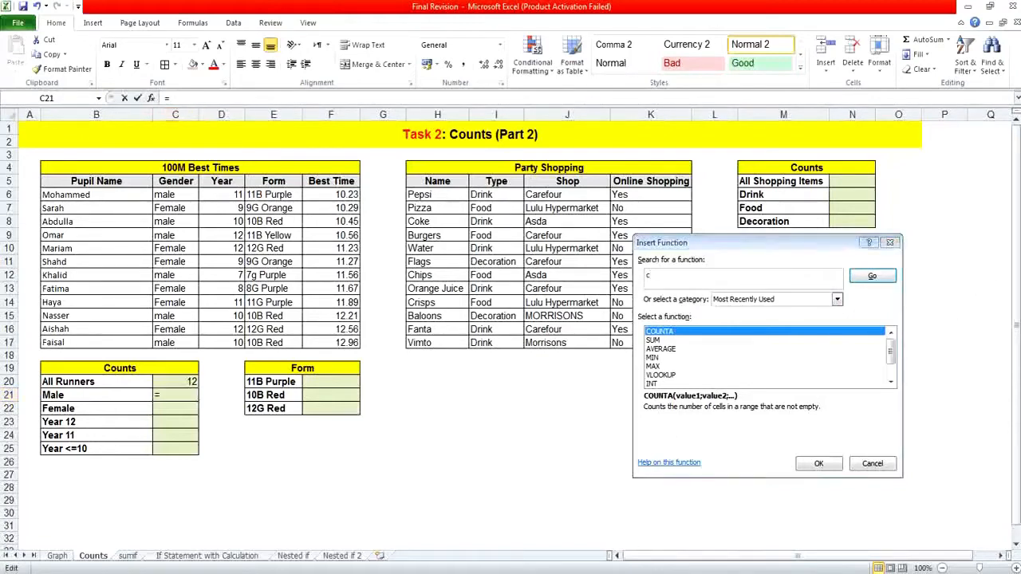
click(668, 526)
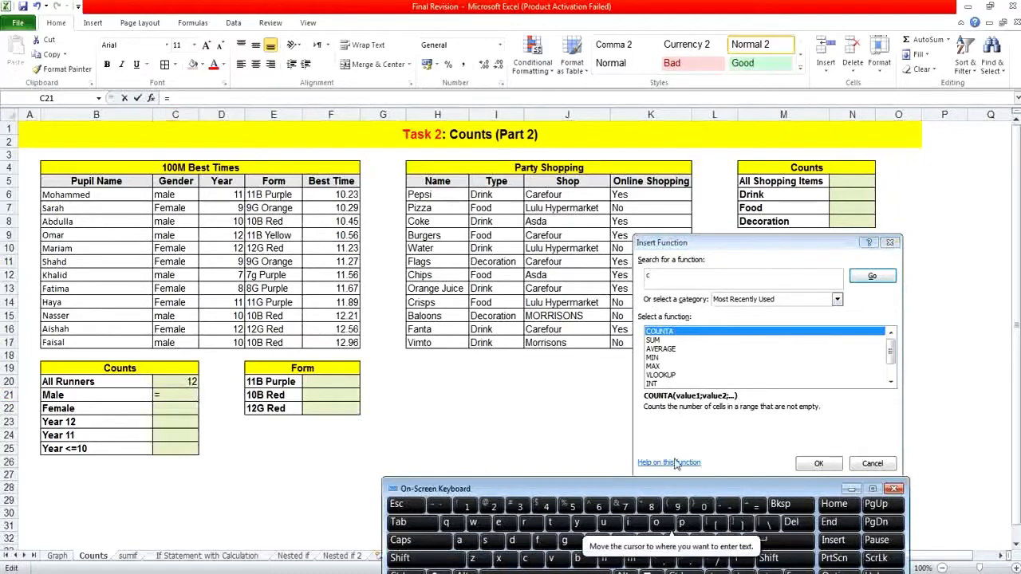
click(683, 281)
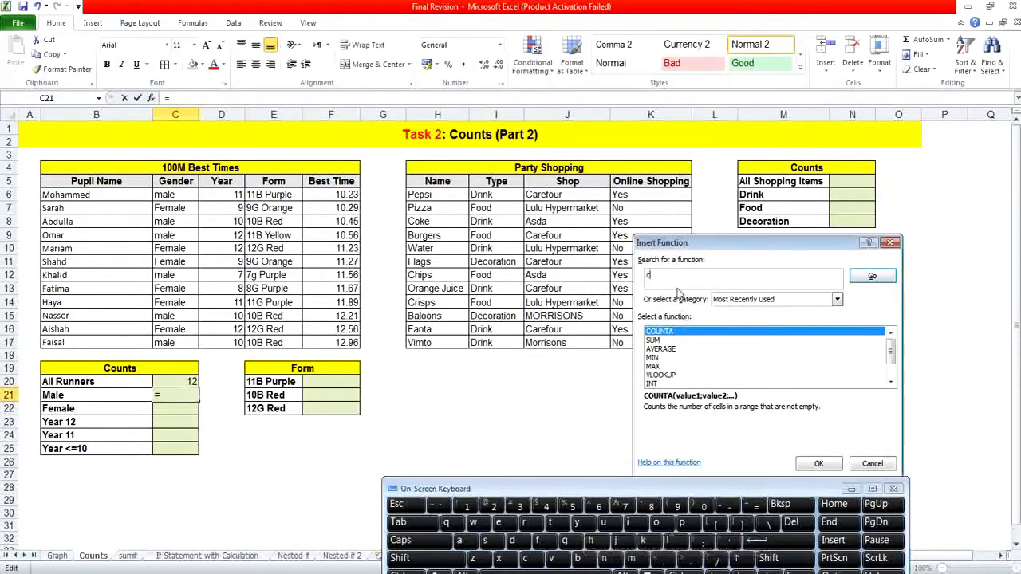
click(657, 524)
click(604, 523)
click(606, 558)
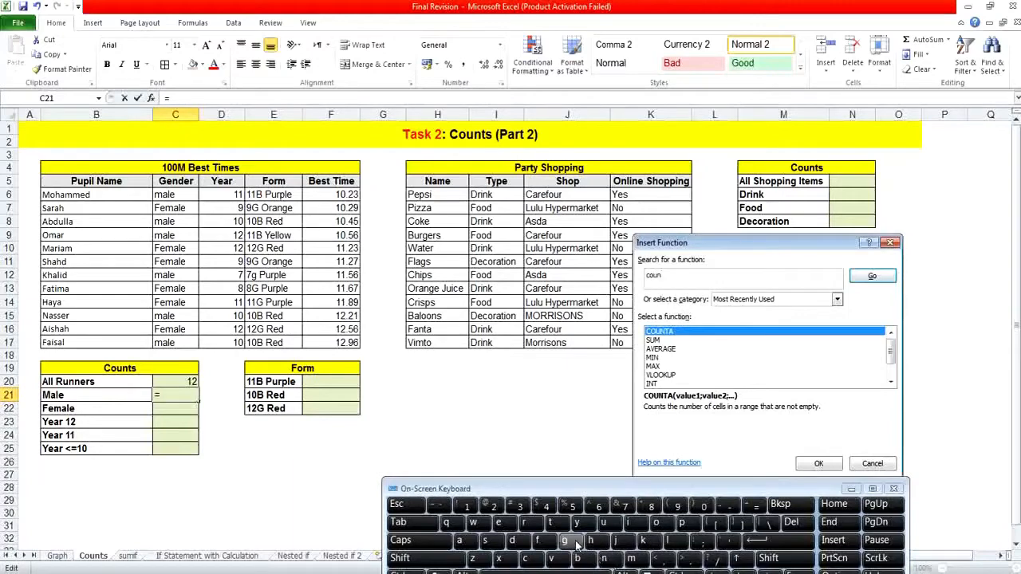
click(552, 524)
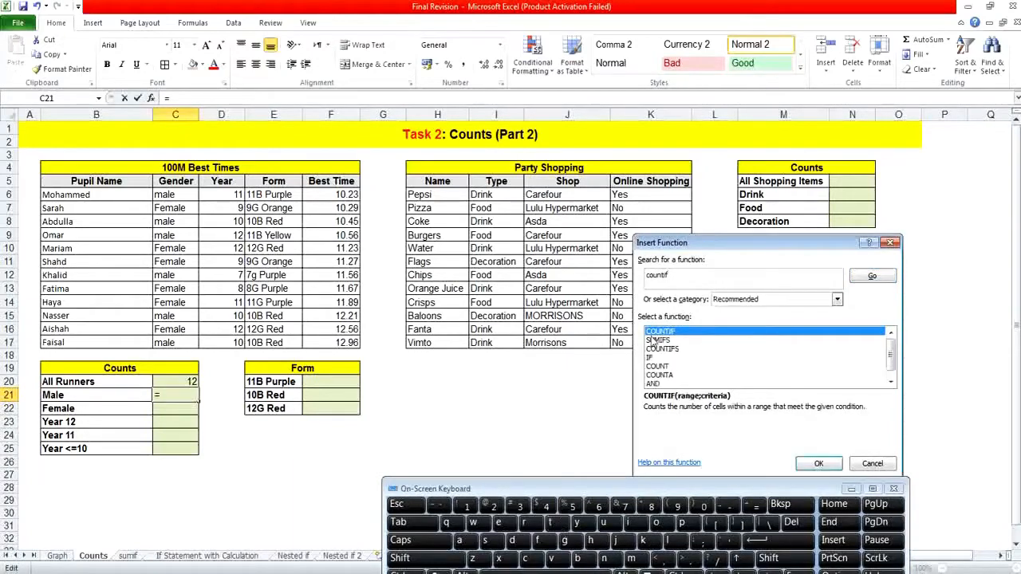
double_click(649, 333)
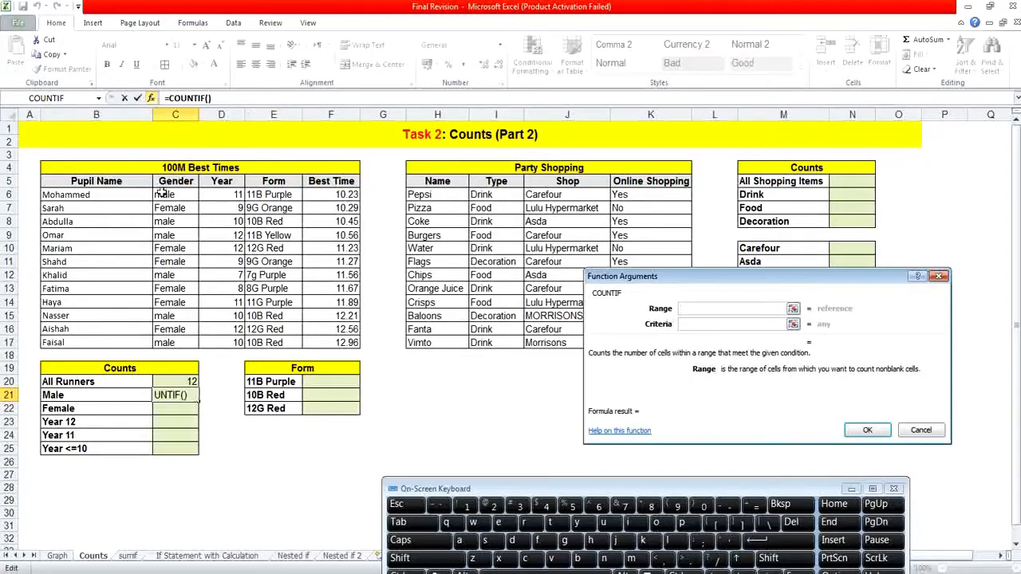
Complete the Male COUNTIF formula with the Gender range C6:C17 and cell C6 as the criteria.
drag(164, 195, 170, 343)
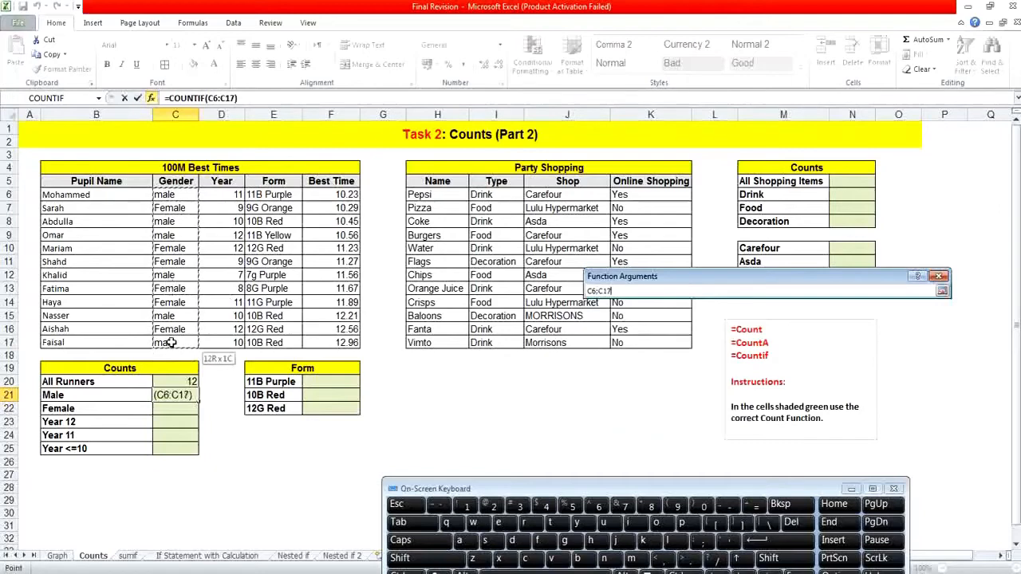
click(704, 324)
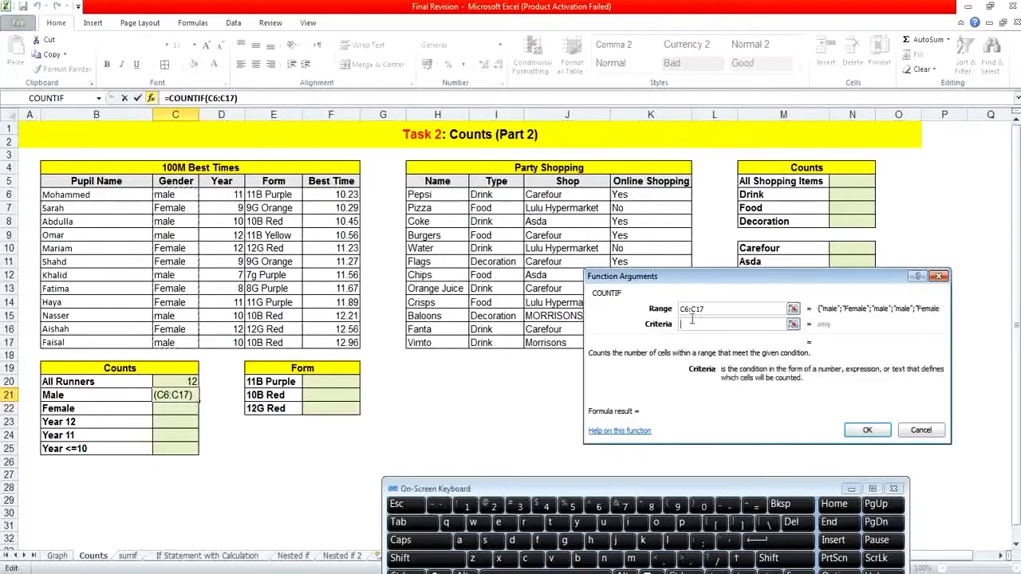
click(185, 195)
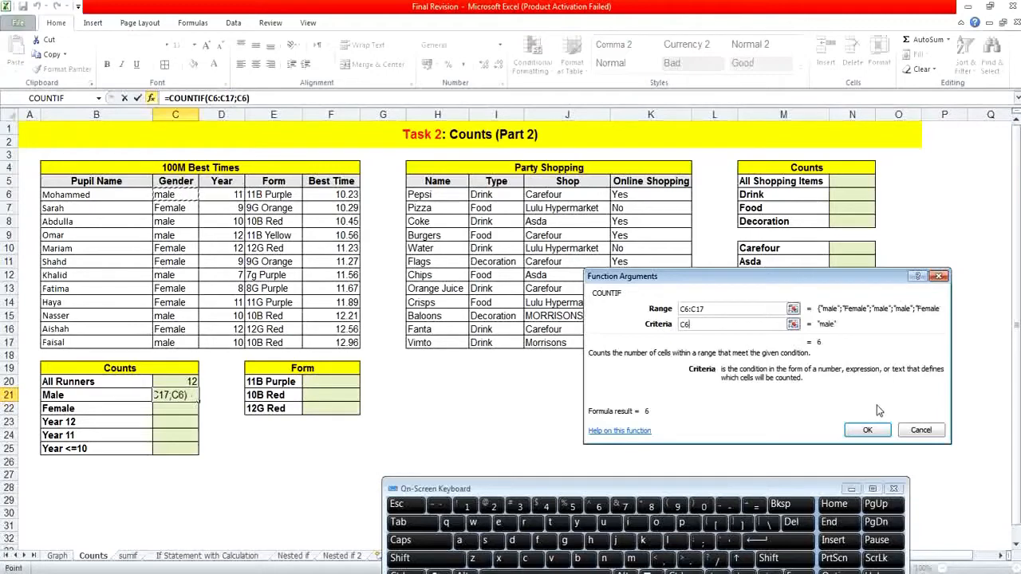
click(867, 431)
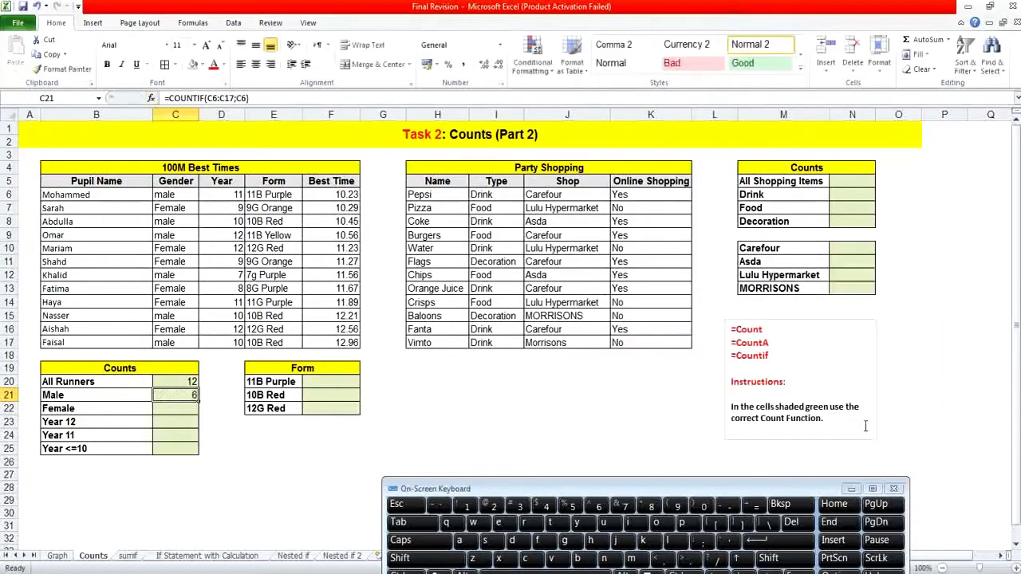
Count the female runners in C22 with COUNTIF, using the Gender range C6:C17 and cell C7 as the criteria.
click(176, 409)
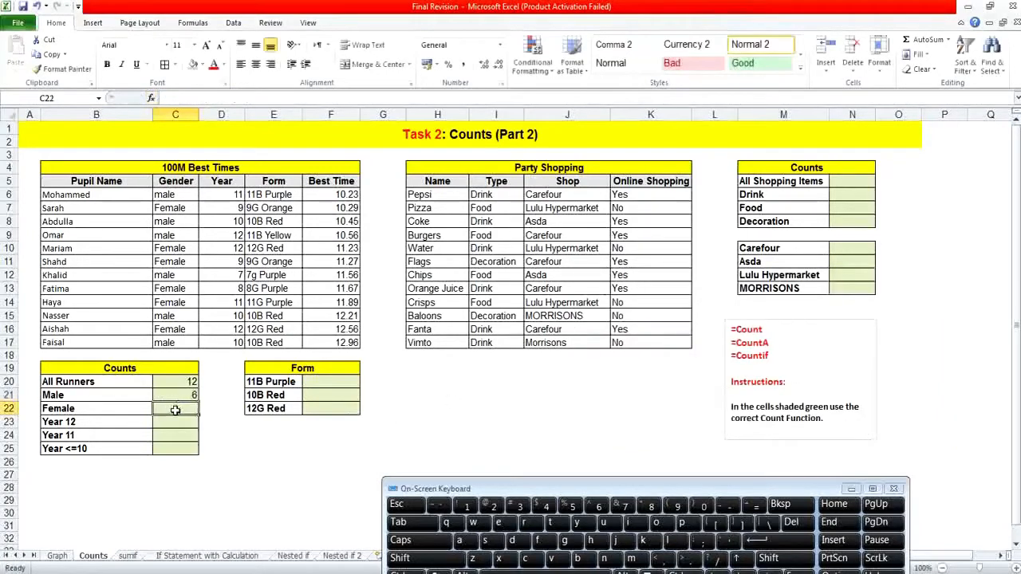
click(152, 98)
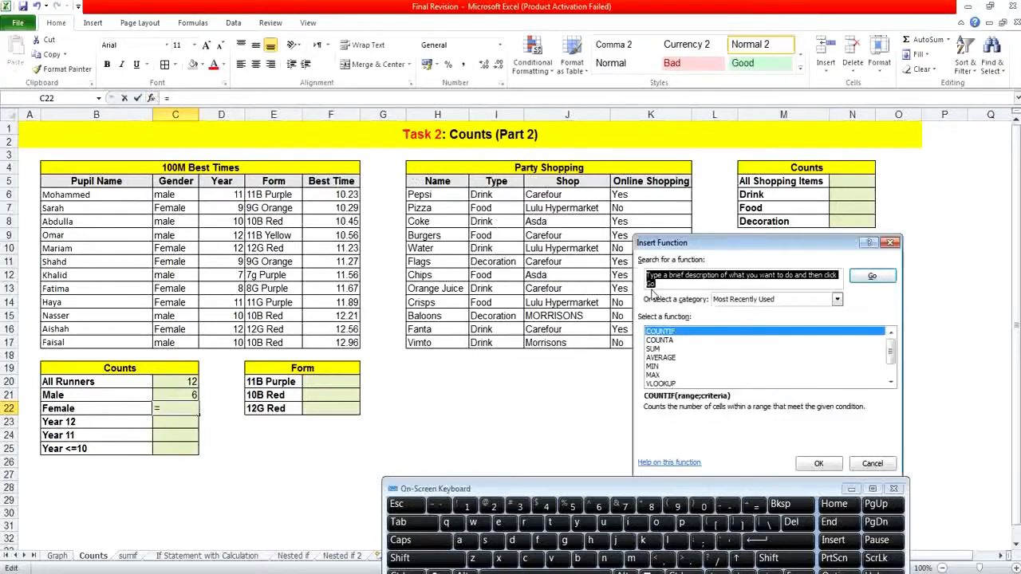
double_click(714, 333)
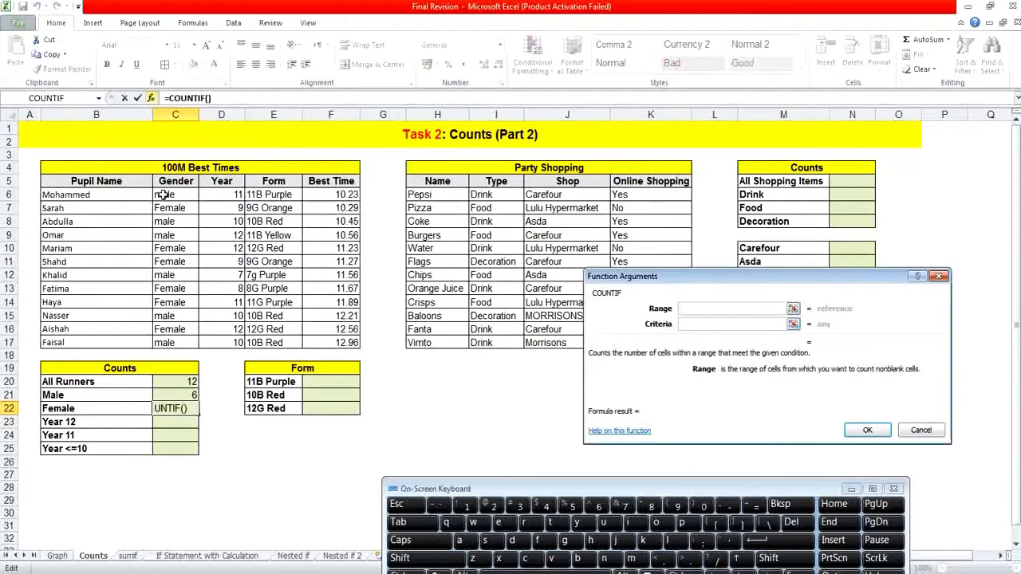
drag(164, 195, 168, 343)
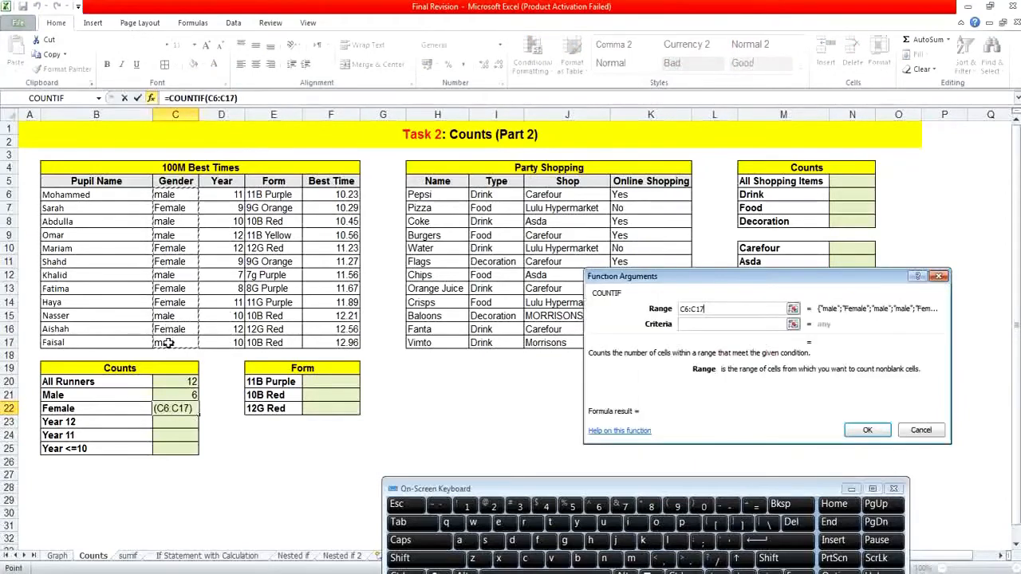
click(689, 326)
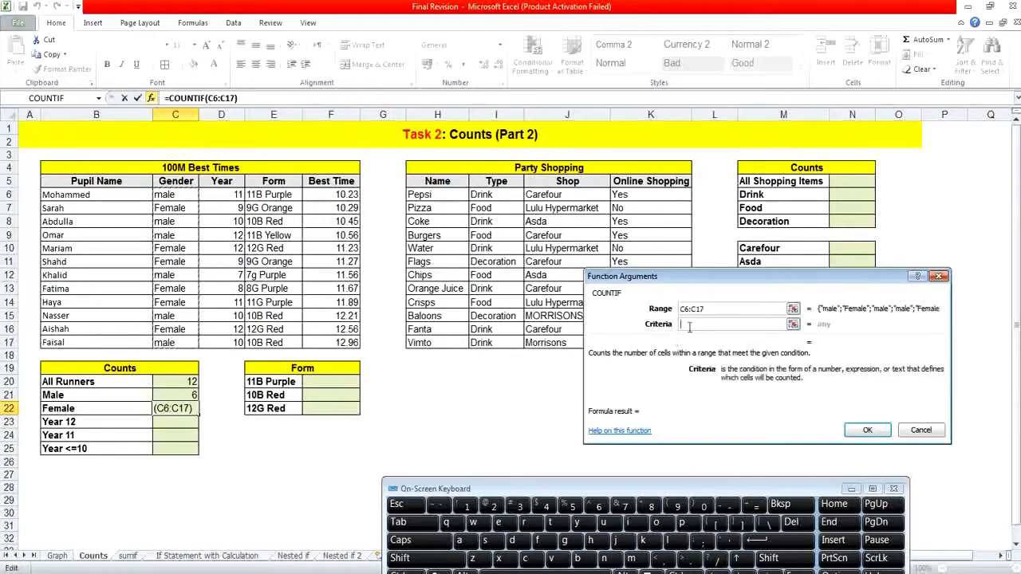
click(191, 209)
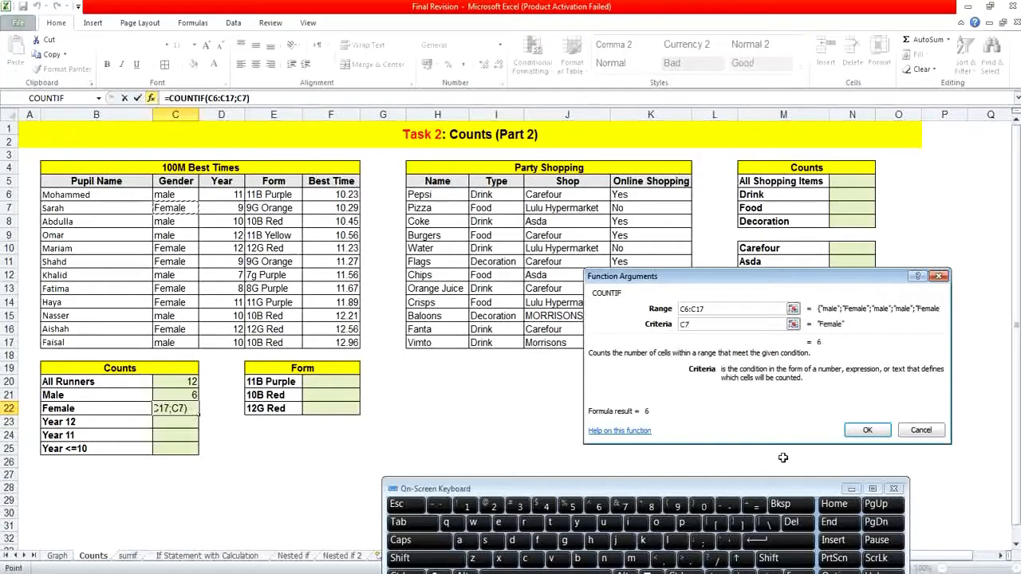
click(868, 431)
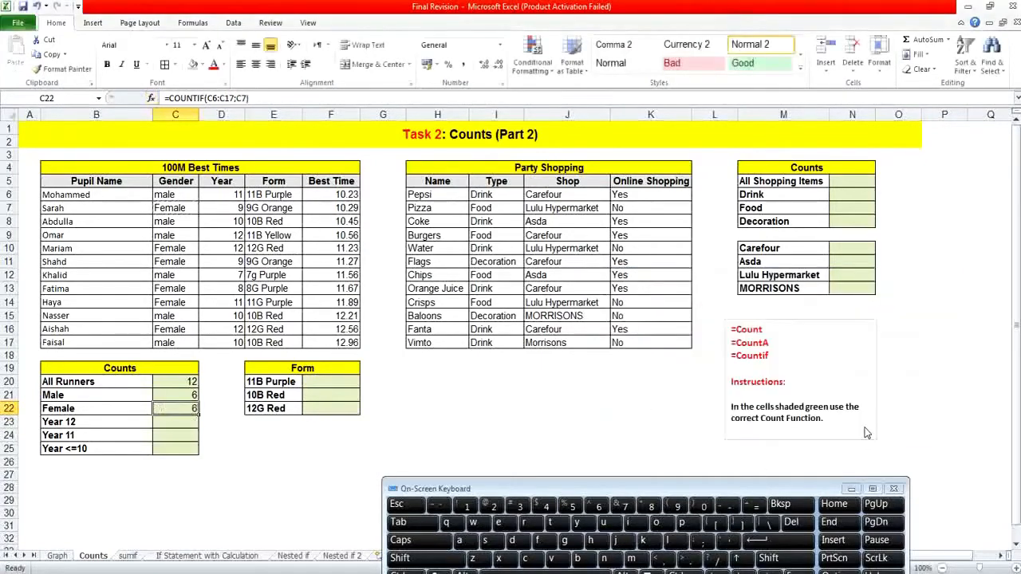
Count the Year 12 runners in C23 with COUNTIF, using the Year range D6:D17 and cell D10 as the criteria.
click(184, 422)
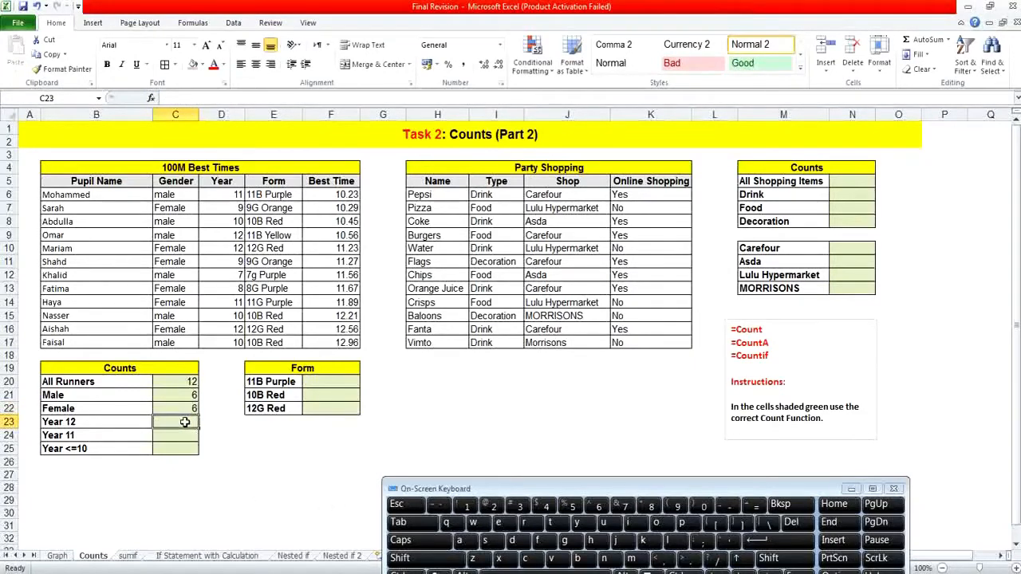
click(152, 97)
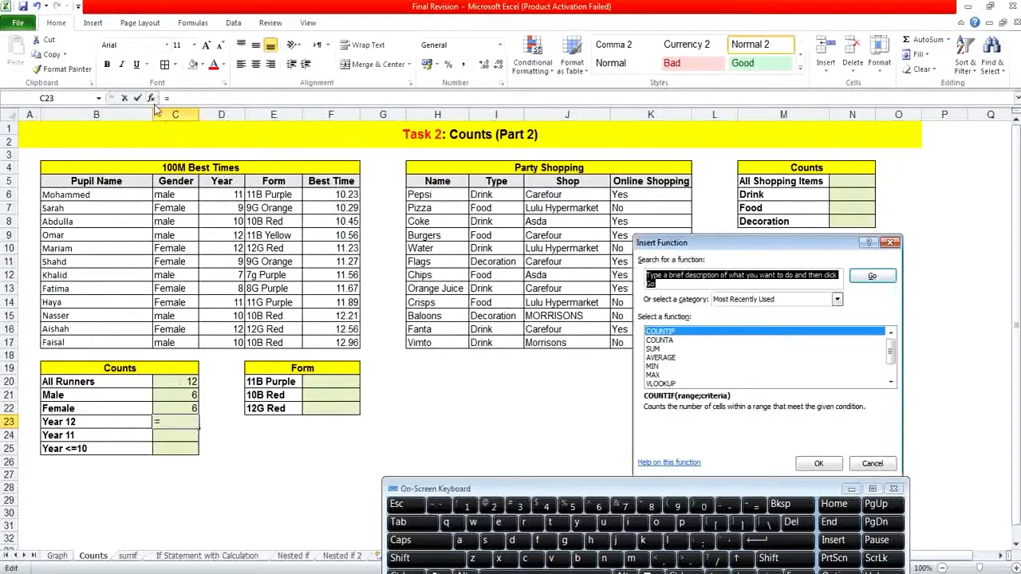
double_click(685, 333)
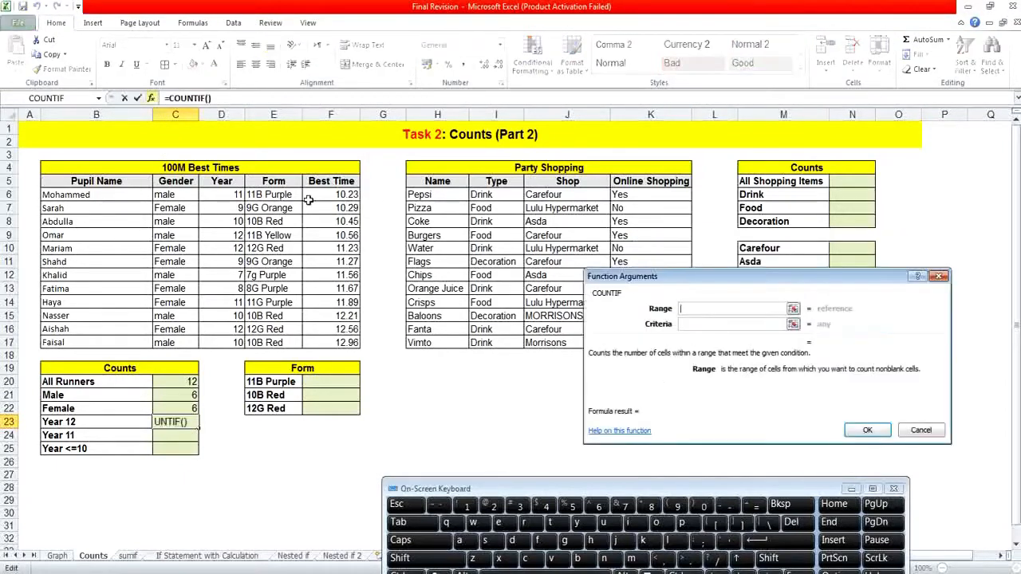
drag(218, 201, 233, 345)
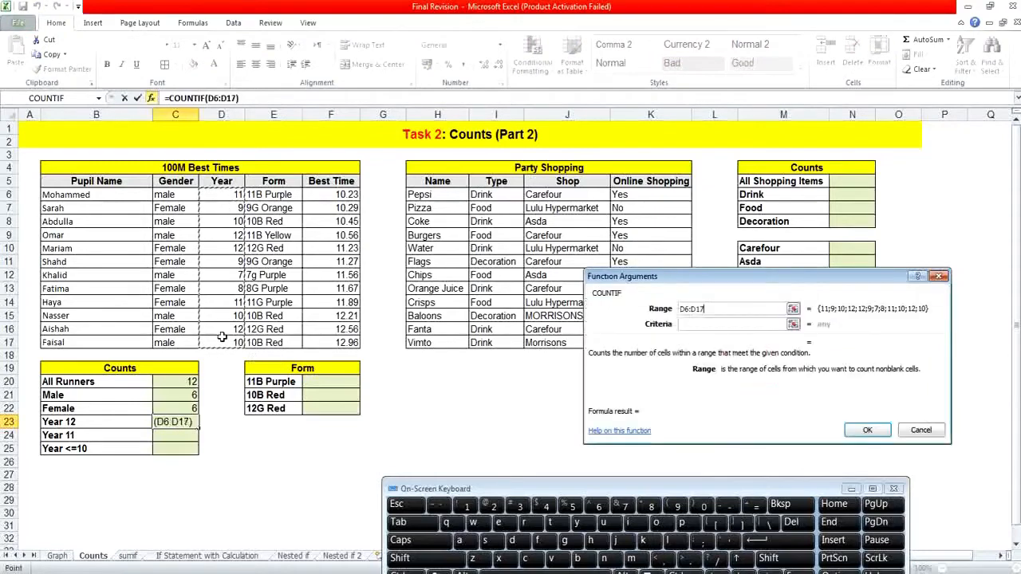
click(702, 323)
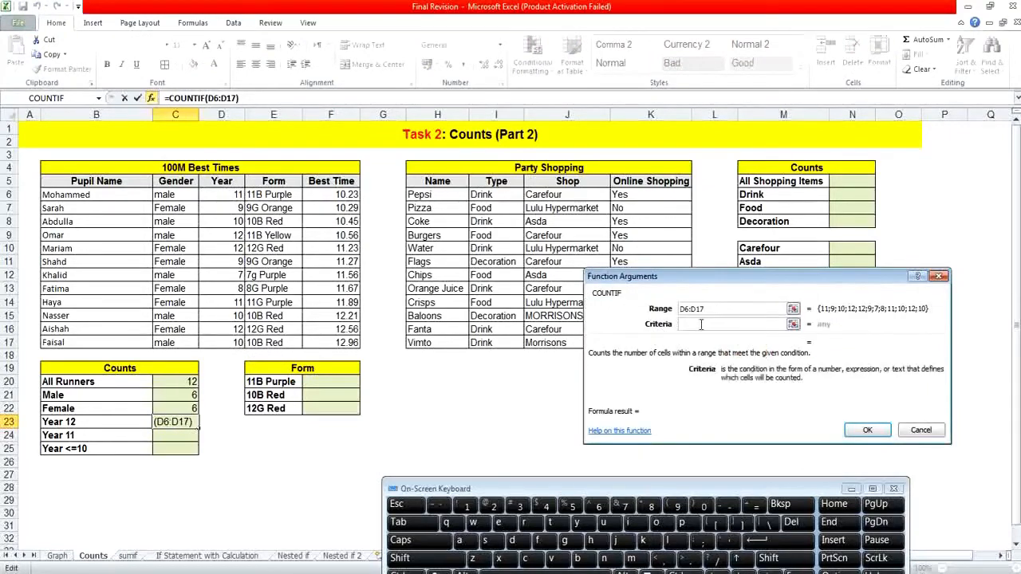
click(232, 248)
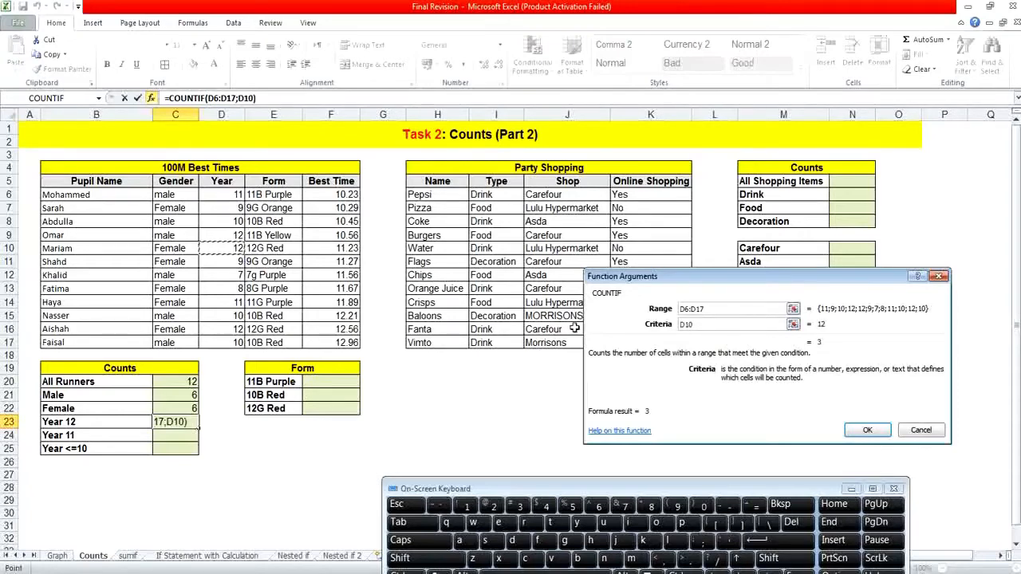
click(860, 432)
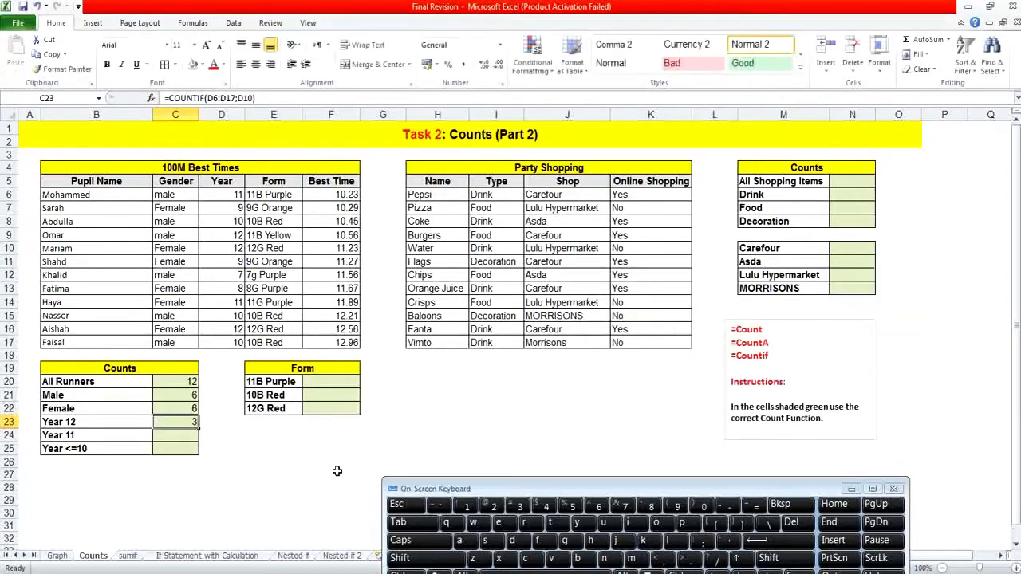
Count the Year 11 runners in C24 with COUNTIF, using the Year range D6:D17 and cell D6 as the criteria.
click(178, 439)
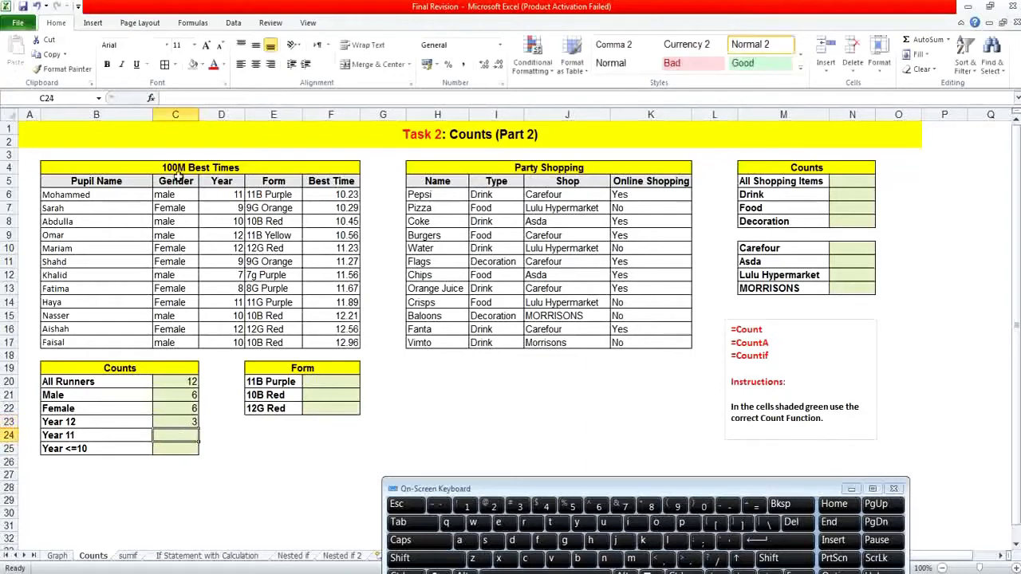
click(151, 99)
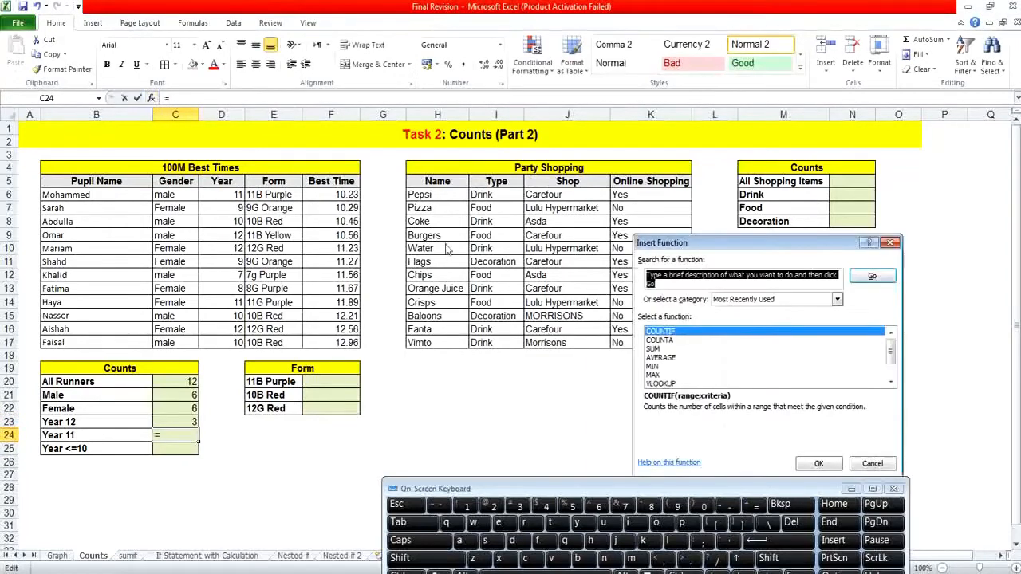
double_click(652, 331)
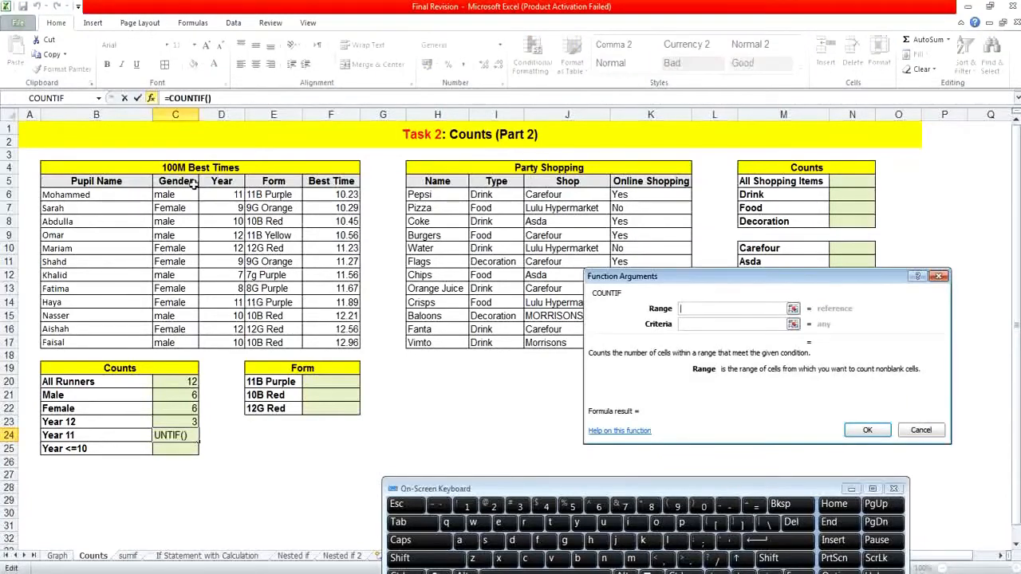
drag(214, 192, 209, 343)
click(699, 324)
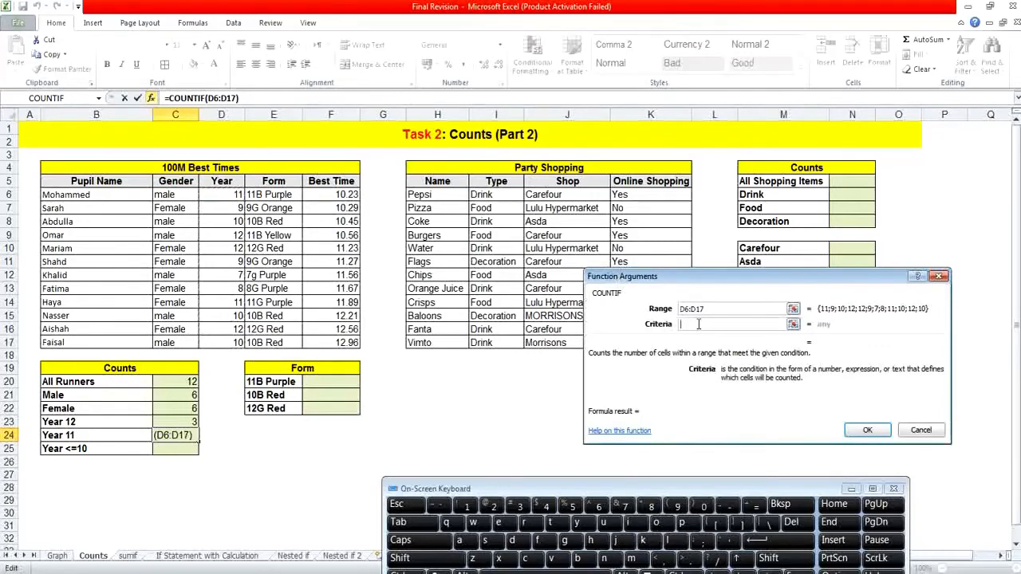
click(227, 194)
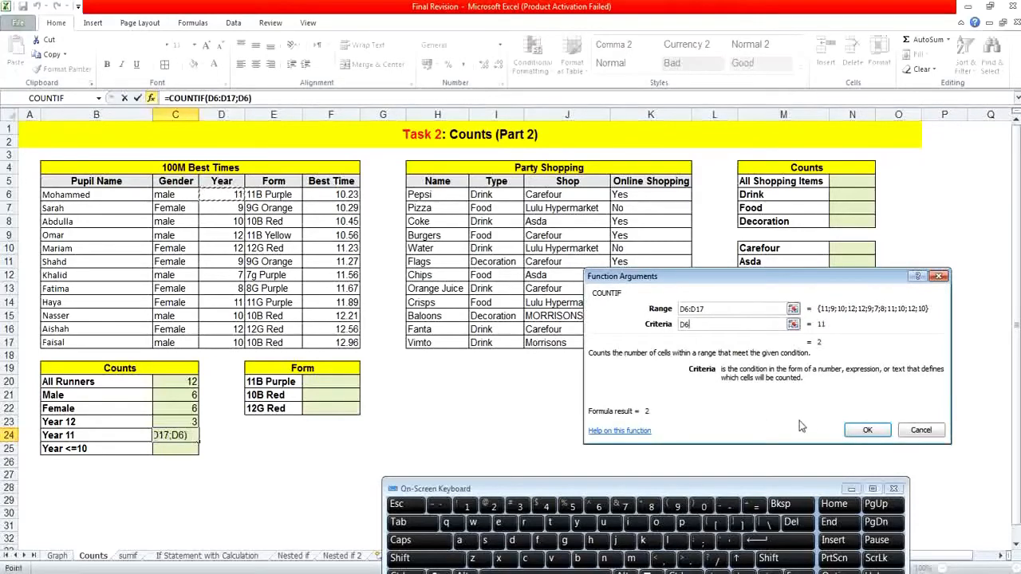
click(850, 430)
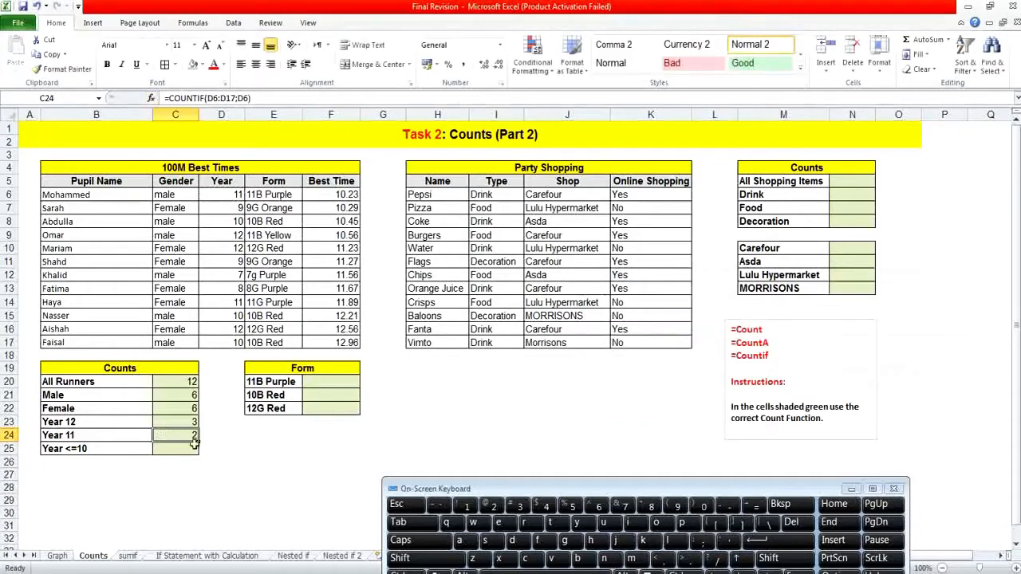
Count the runners in Year 10 or below in C25 with COUNTIF, using the range D6:D17 and the criteria <=10.
click(169, 446)
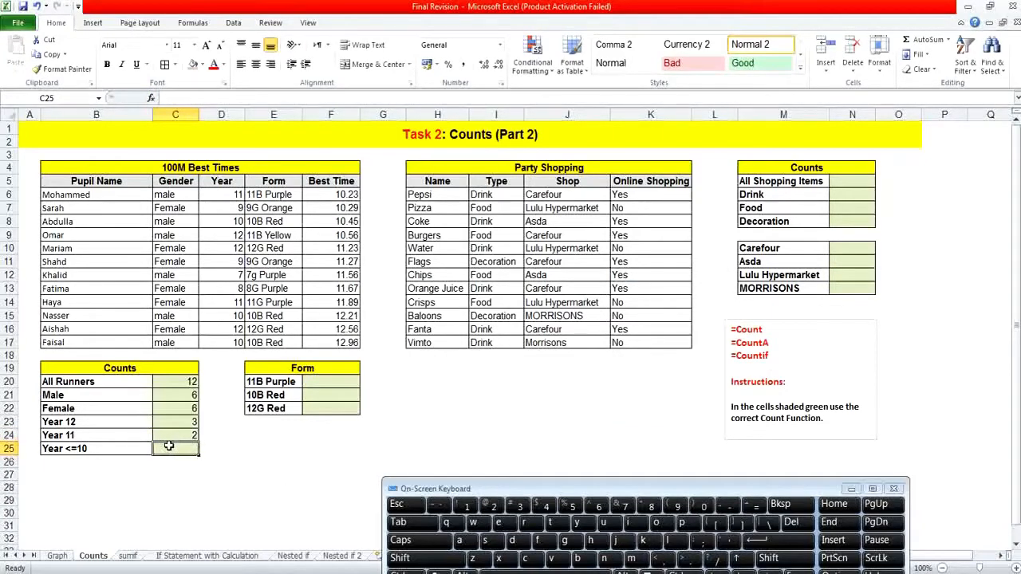
click(151, 98)
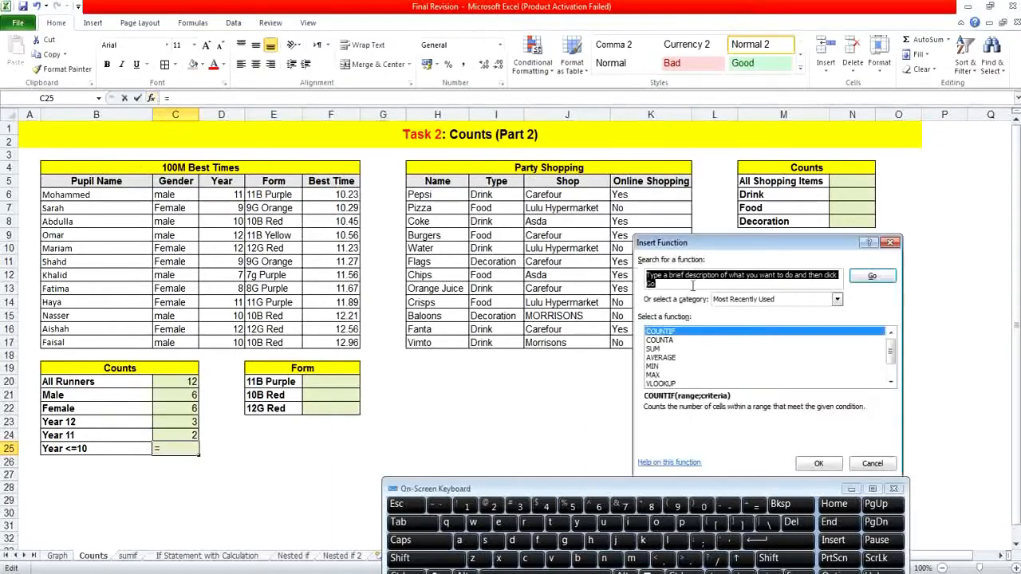
double_click(684, 332)
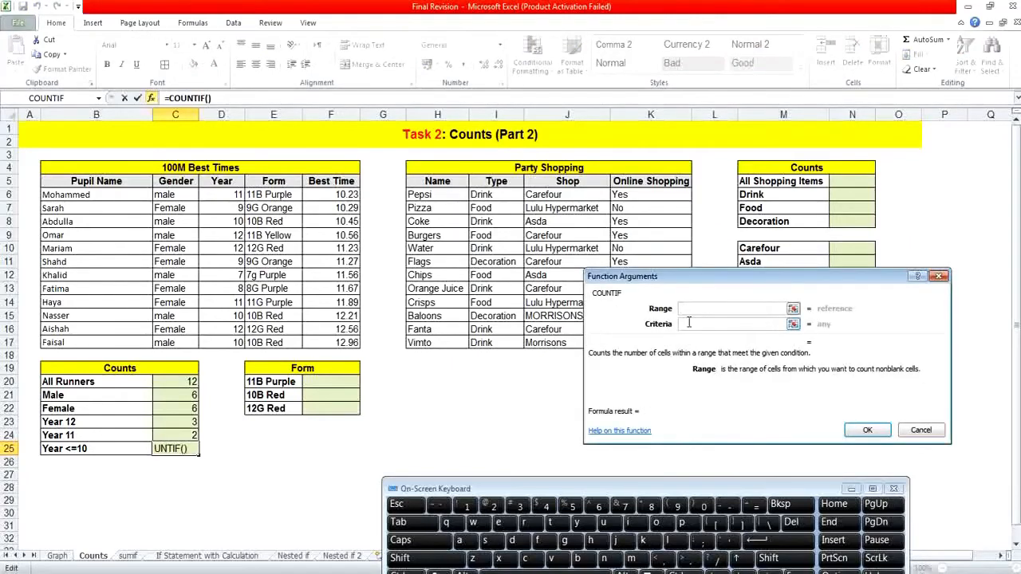
mouse_move(230, 194)
mouse_down()
mouse_move(229, 332)
mouse_move(230, 198)
mouse_up()
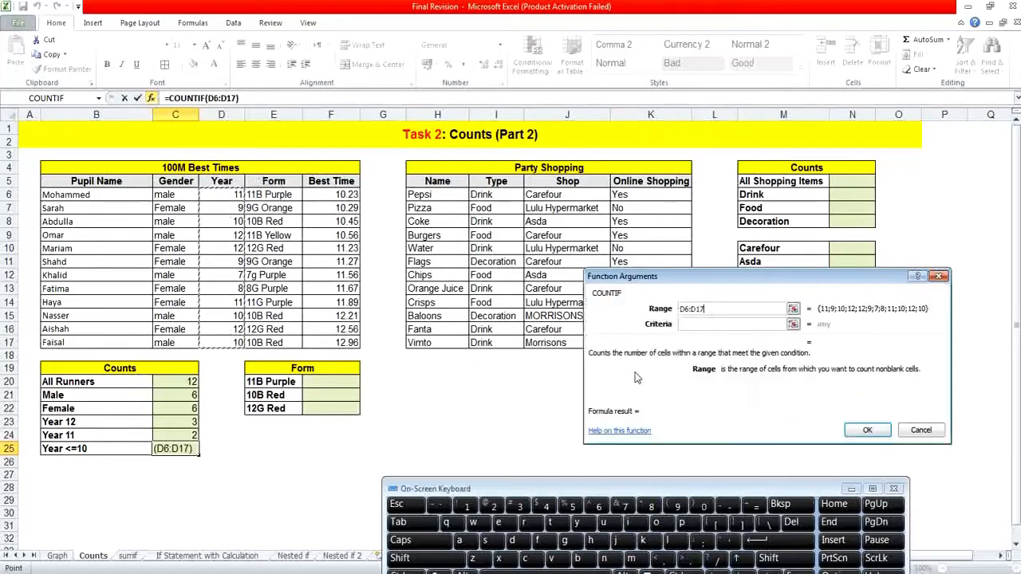
click(686, 325)
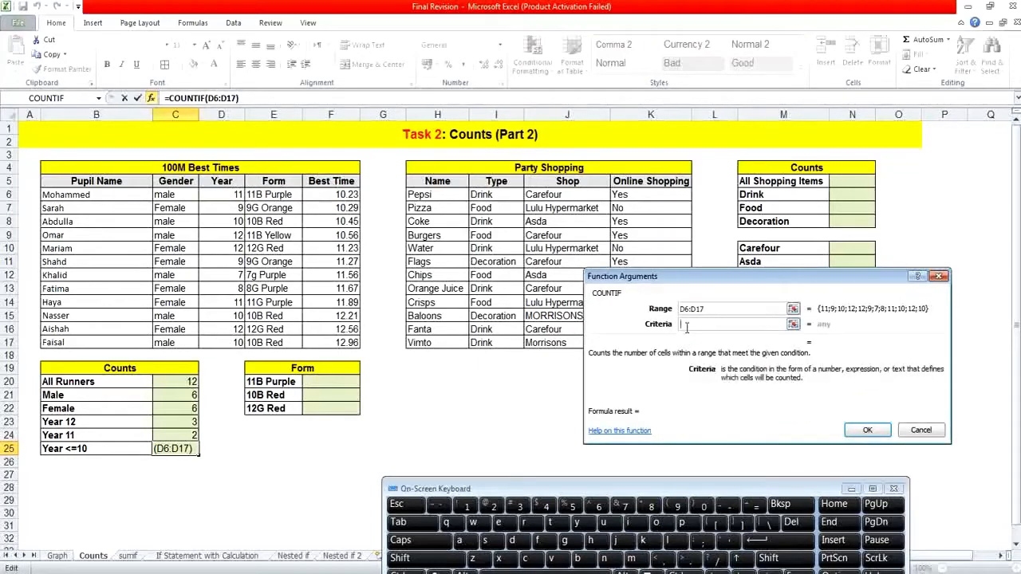
click(768, 559)
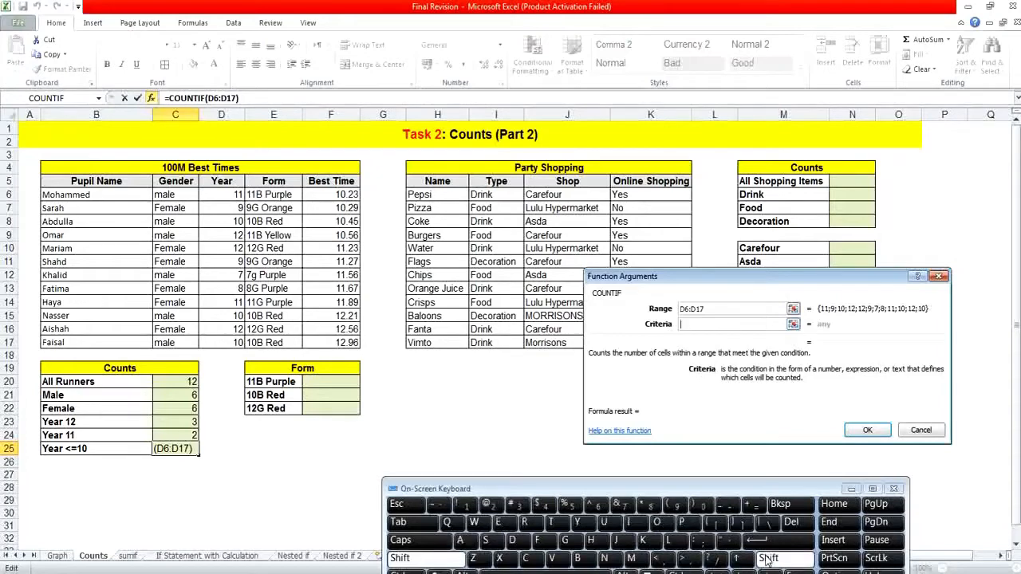
click(686, 558)
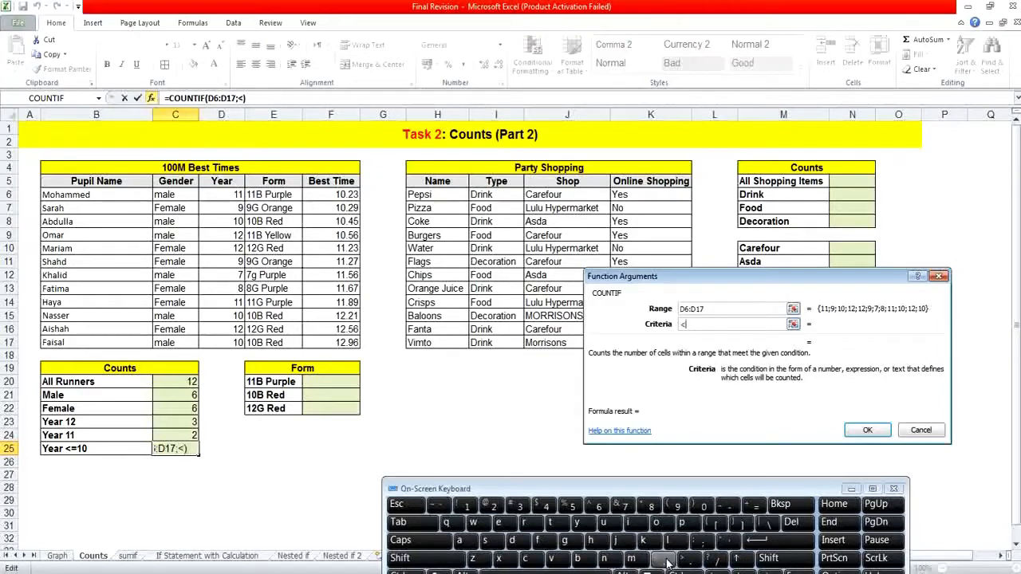
text(=)
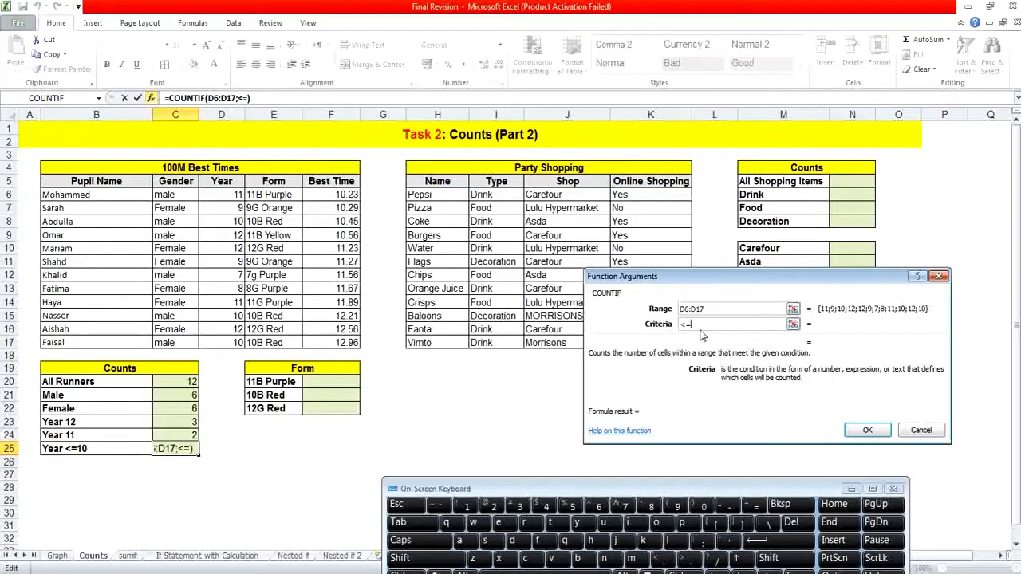
text(10)
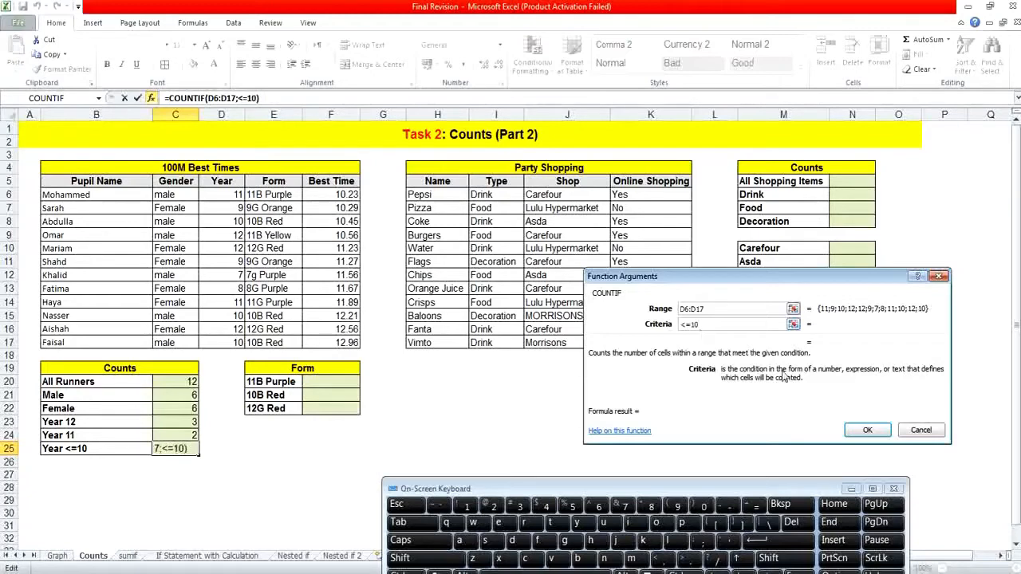
click(849, 432)
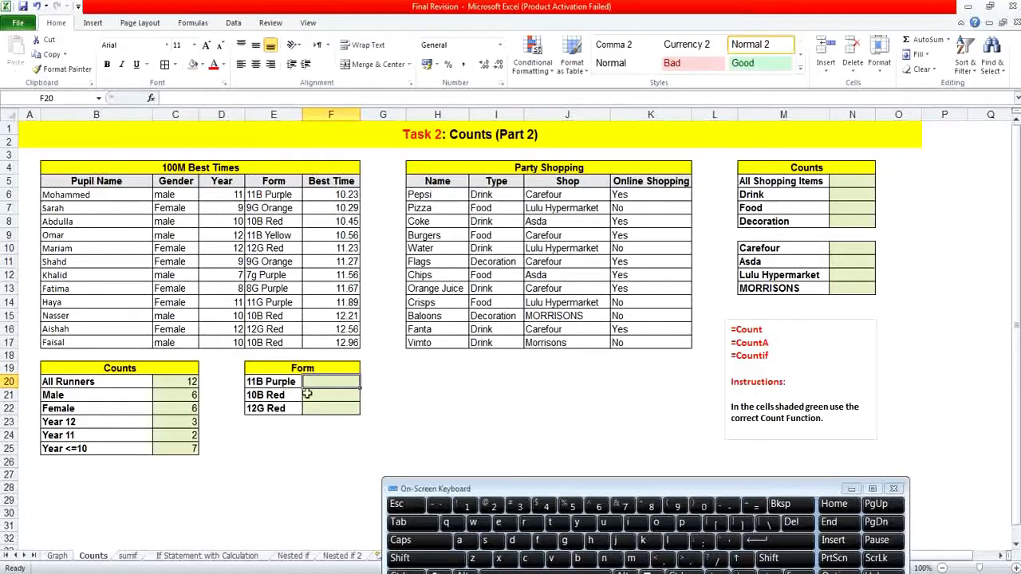
click(307, 394)
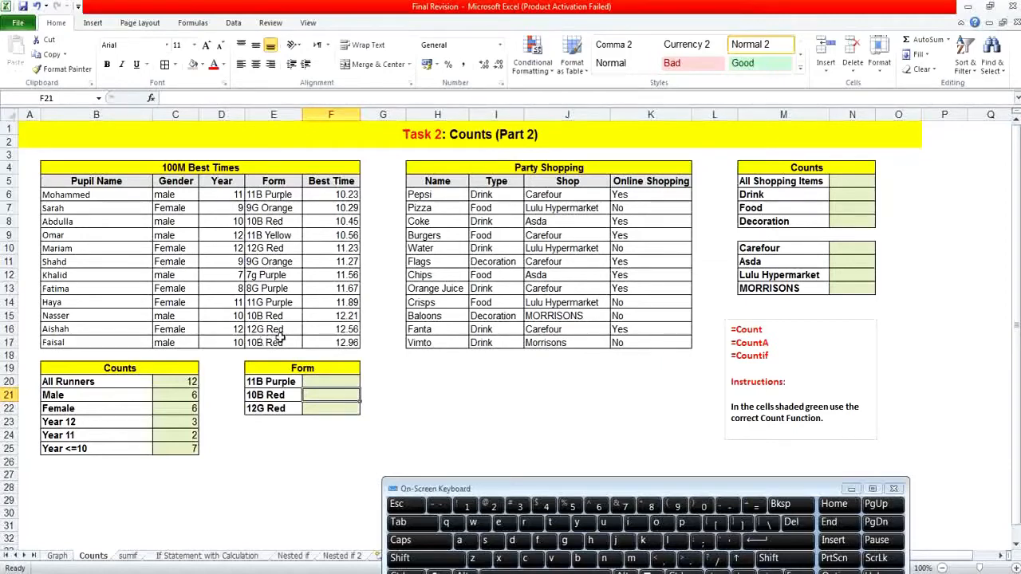
click(325, 408)
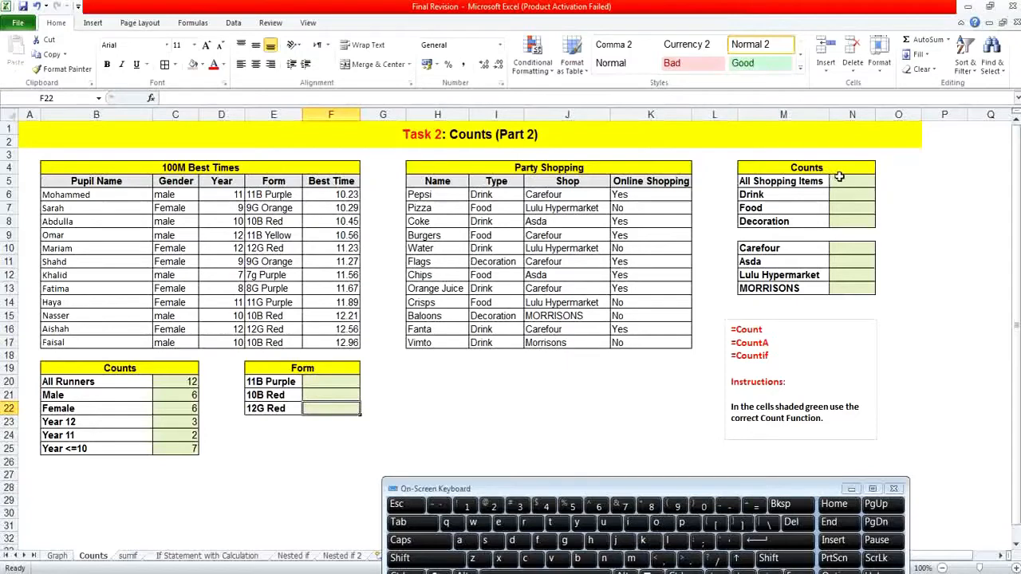
Count all shopping items in N5 with COUNTA, using the item names H6:H17 as Value1.
click(841, 185)
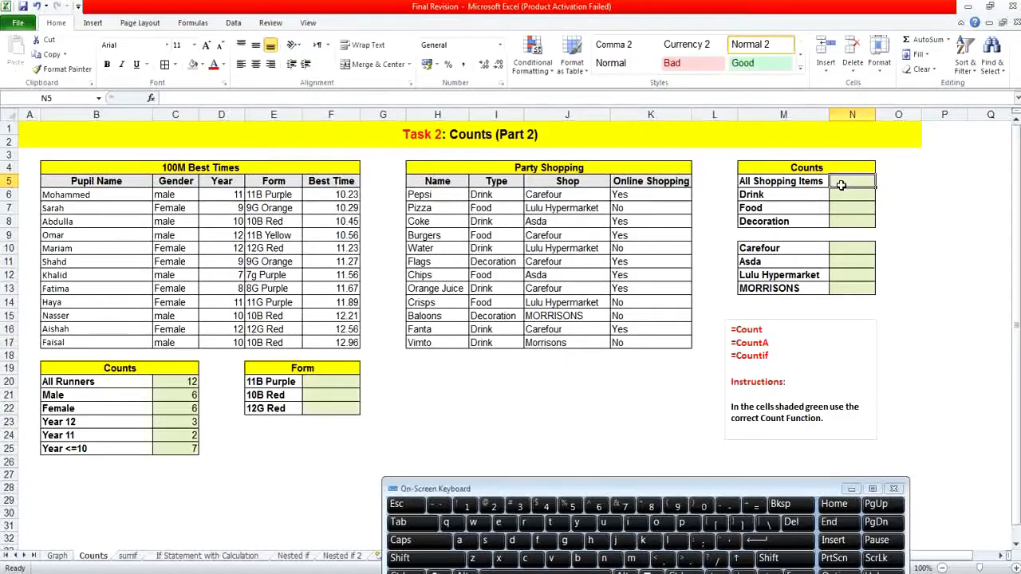
click(150, 97)
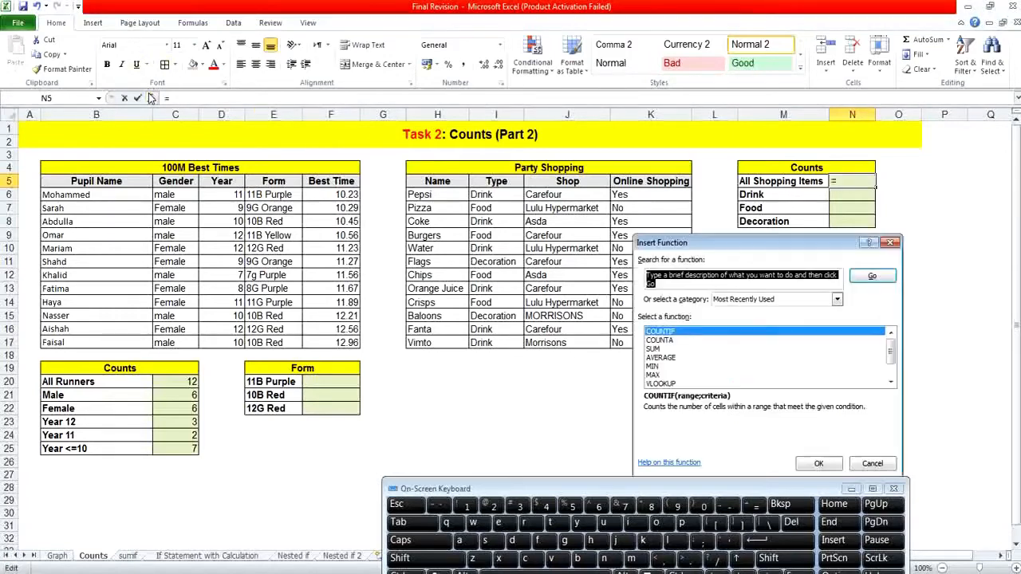
double_click(684, 343)
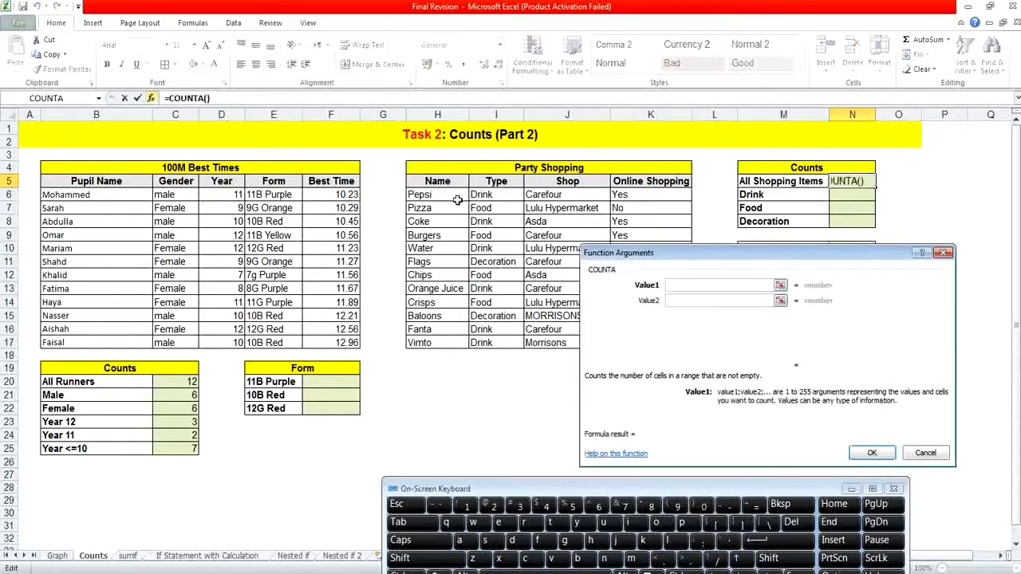
drag(457, 199, 455, 344)
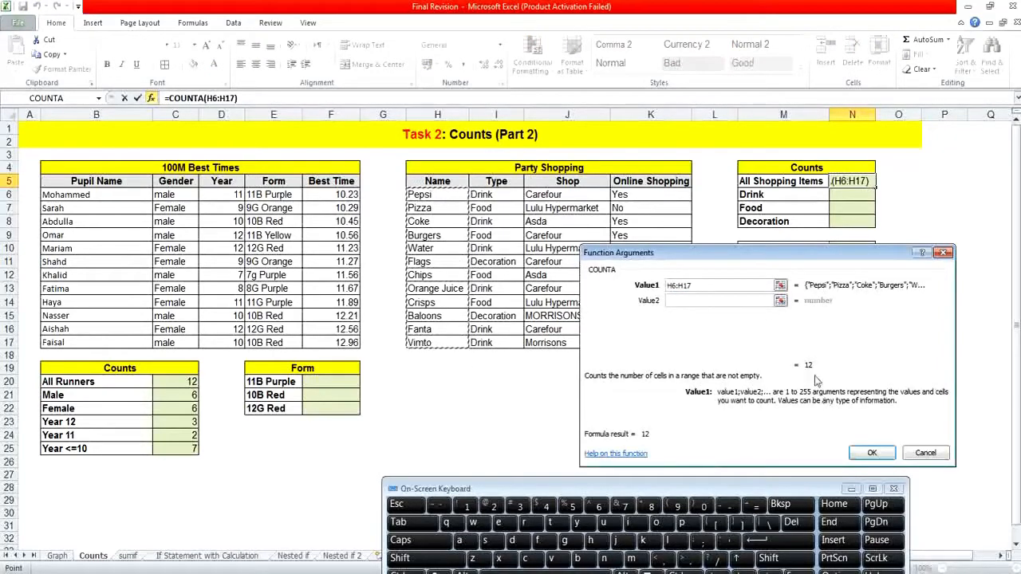
key(Return)
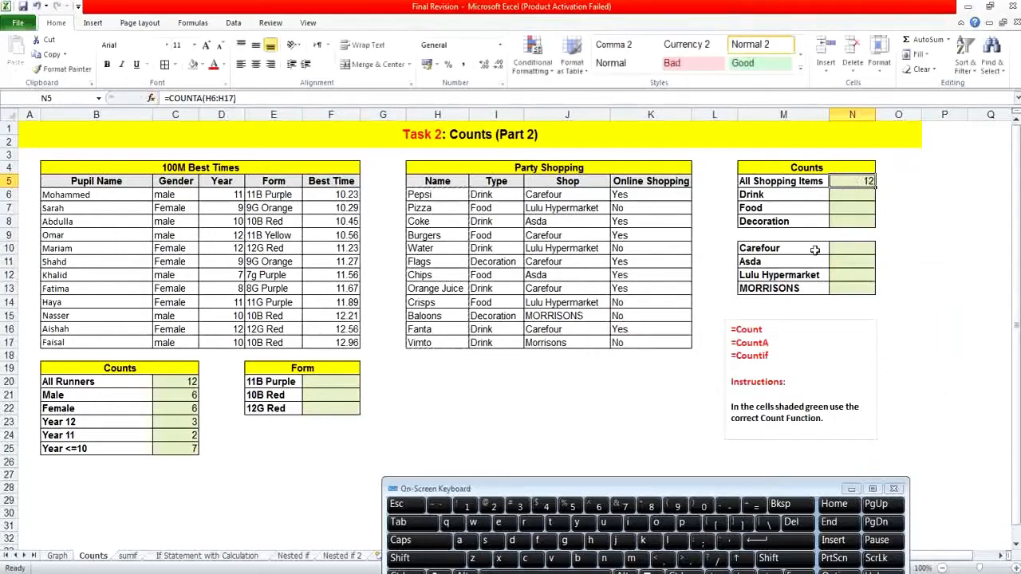
Count the drinks in N6 with COUNTIF, using the Type range I6:I17 and cell I6 as the criteria.
click(849, 193)
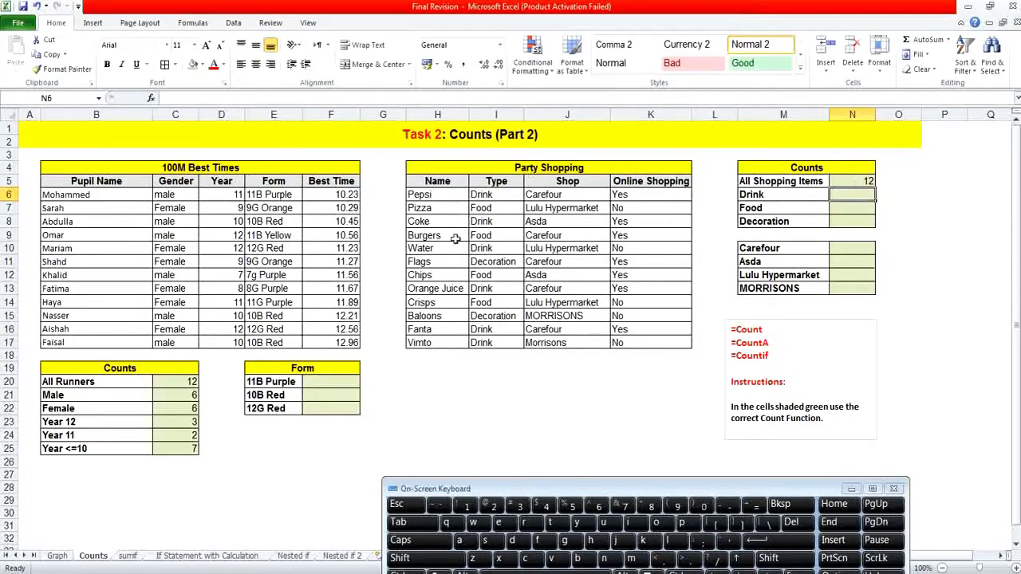
click(150, 97)
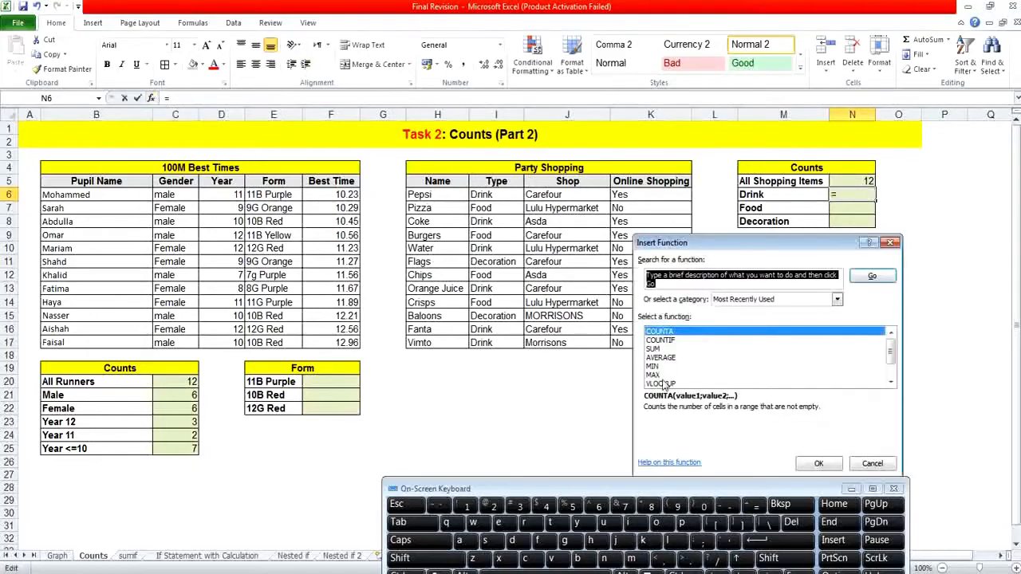
double_click(668, 341)
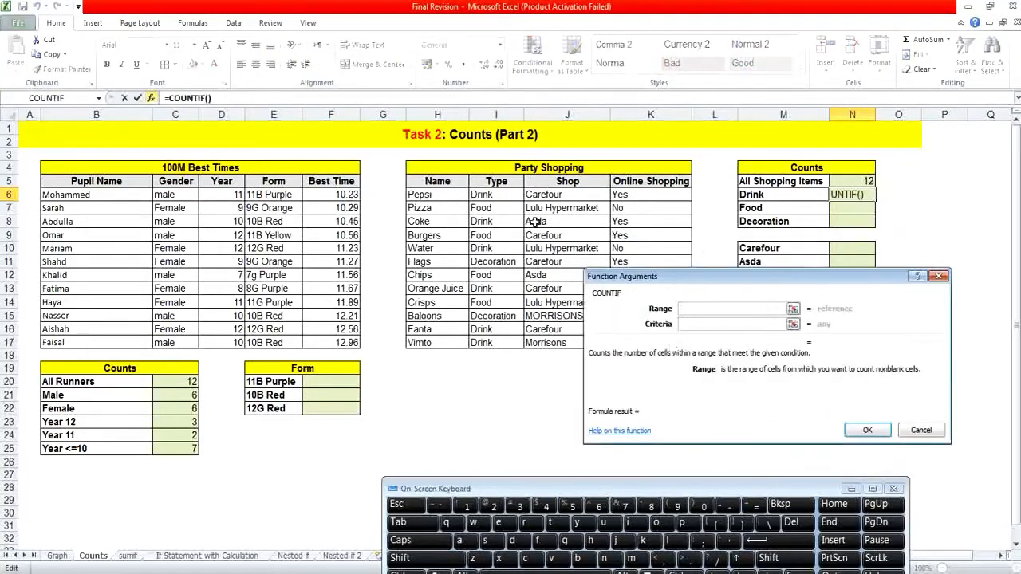
drag(511, 194, 511, 343)
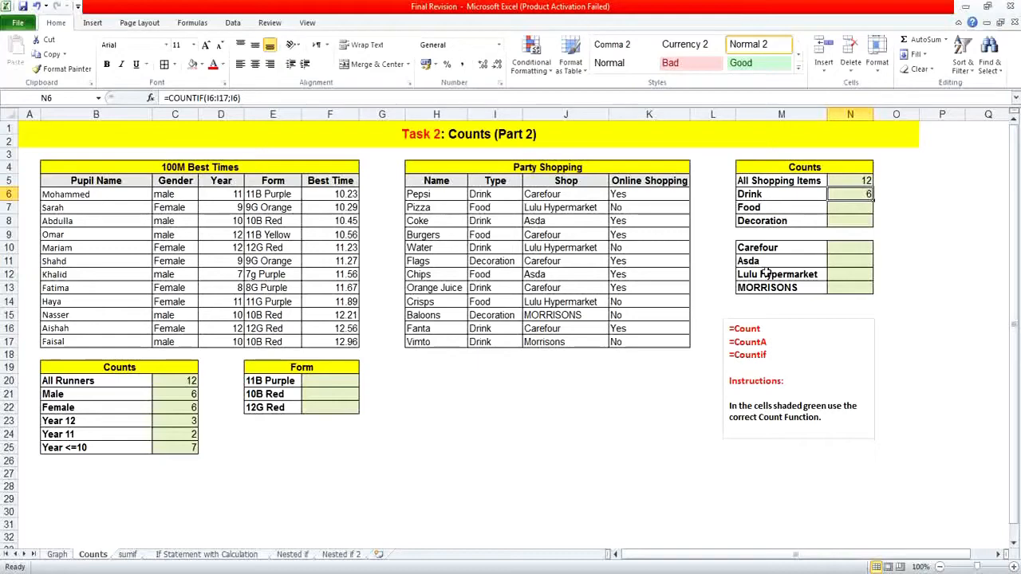
Switch to the sumif worksheet.
click(125, 554)
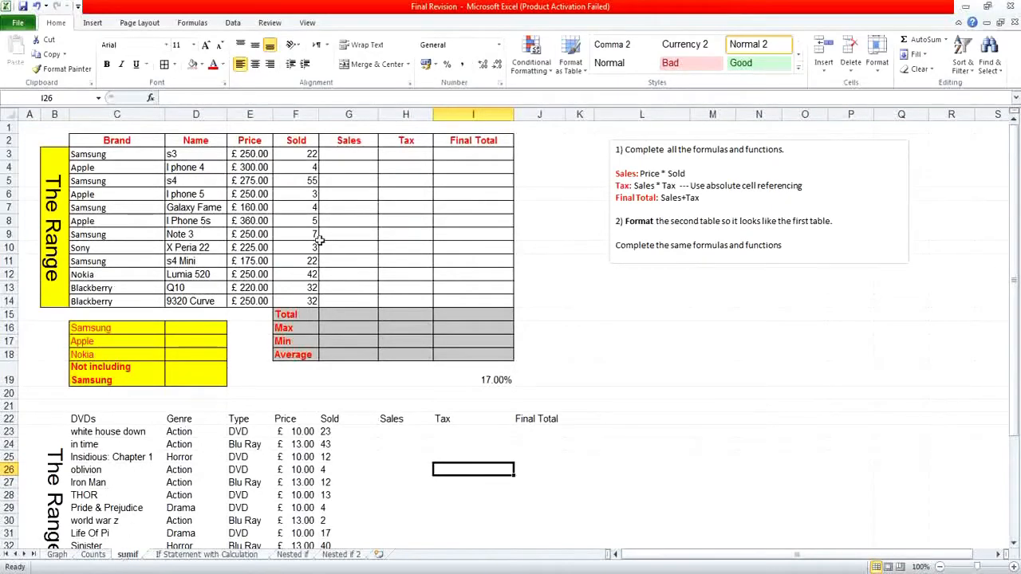
Calculate the phone sales in G3 with =E3*F3 and fill the formula down to G14.
click(363, 159)
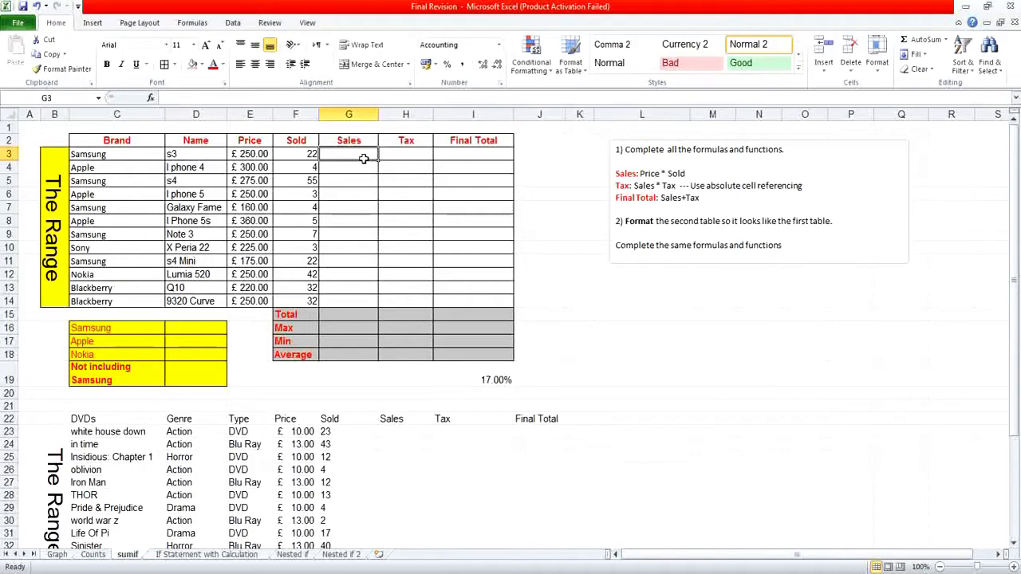
text(=)
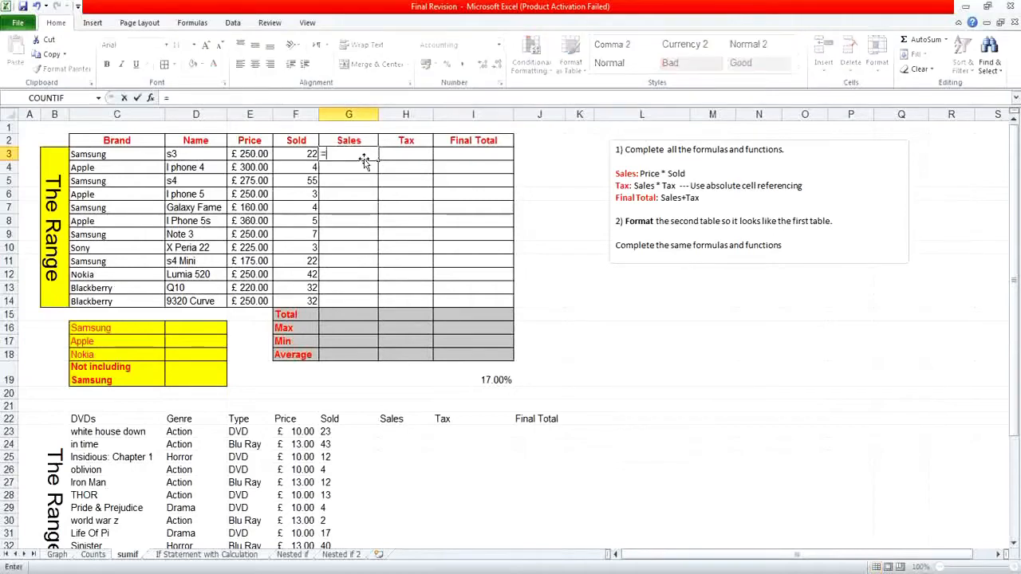
click(252, 155)
text(*)
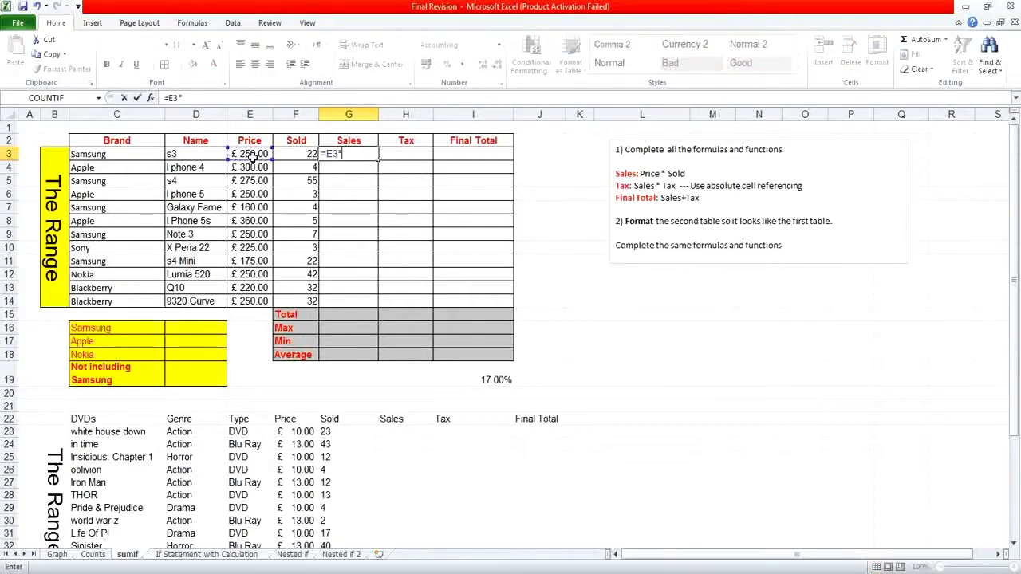
click(287, 156)
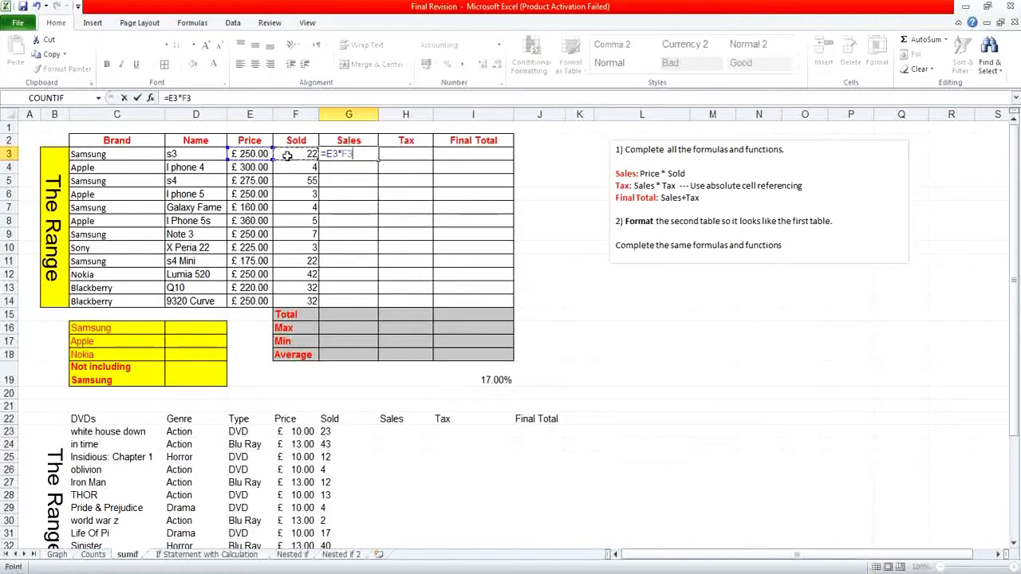
key(Return)
click(337, 154)
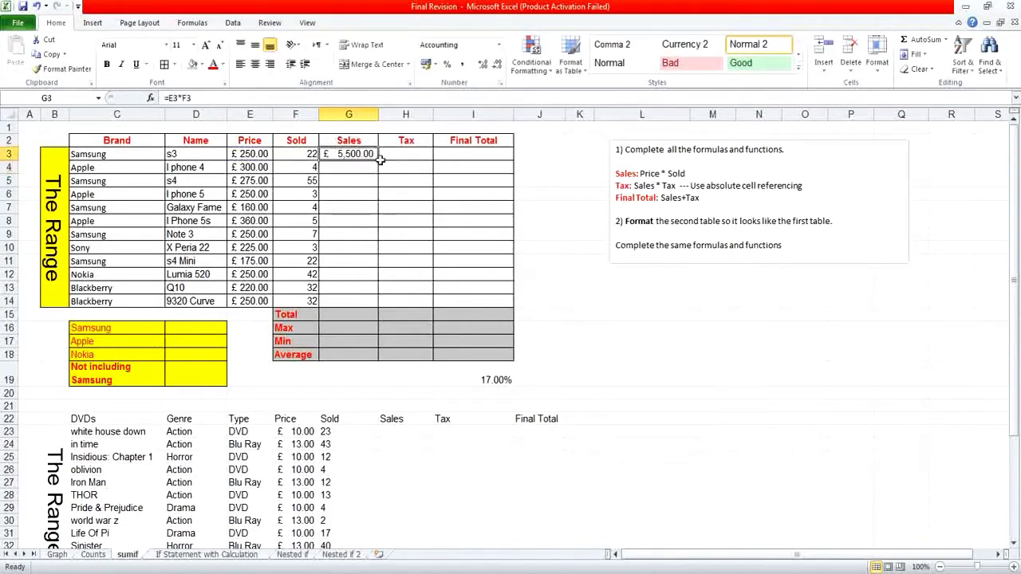
drag(380, 160, 370, 304)
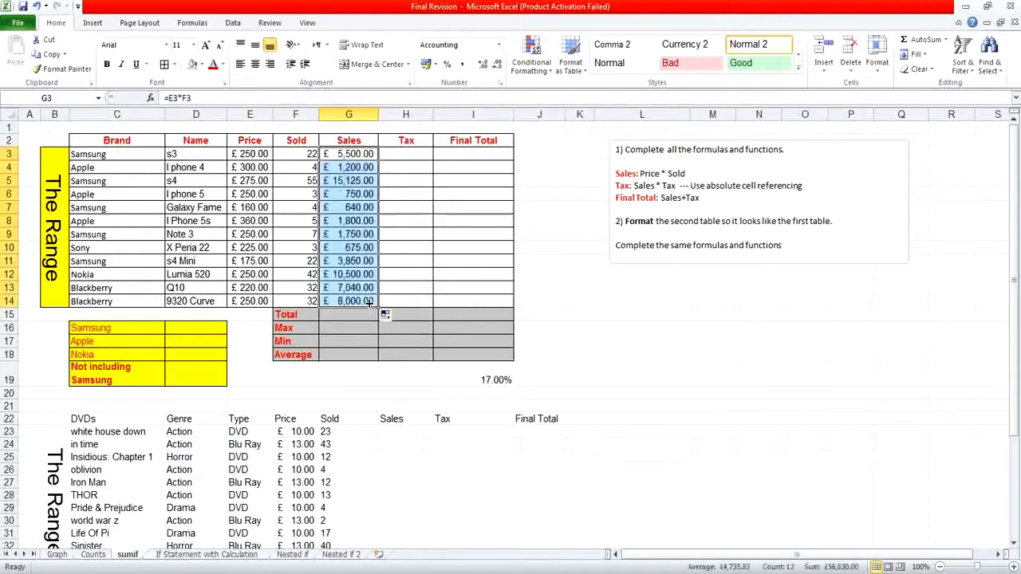
Calculate the phone tax in H3 with =G3*I19 and fill the formula down to H14.
click(419, 159)
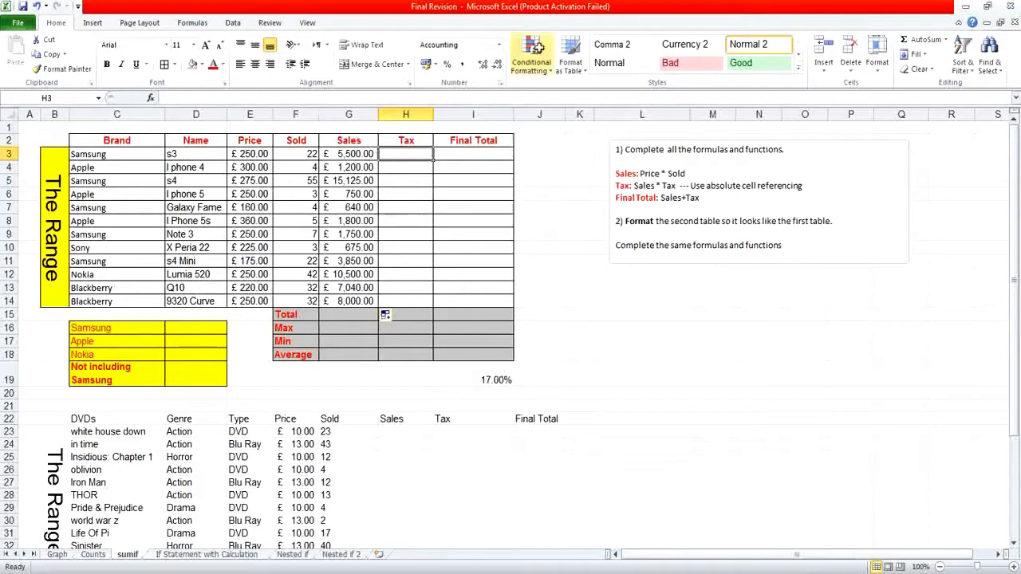
text(=)
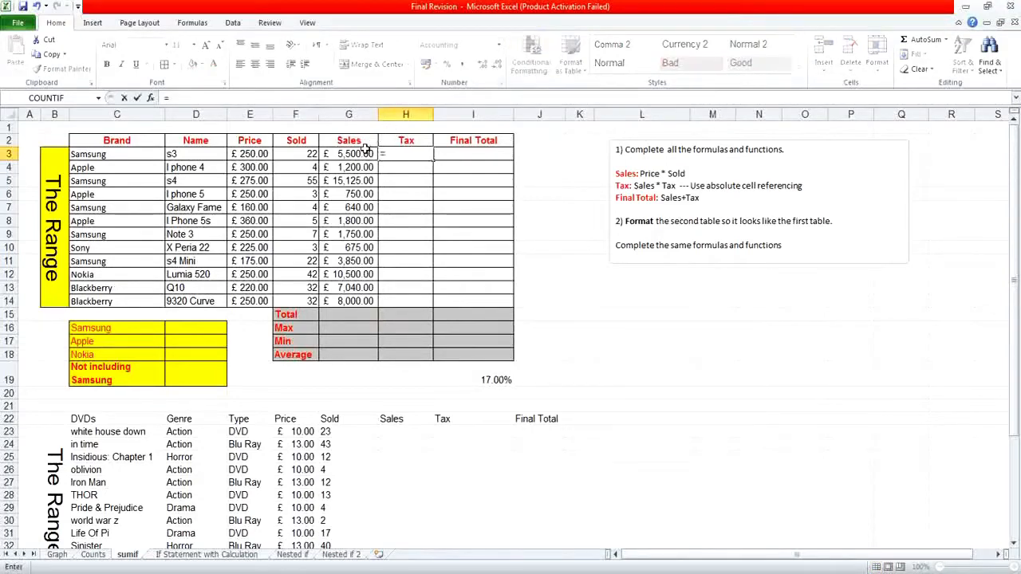
click(368, 151)
text(*)
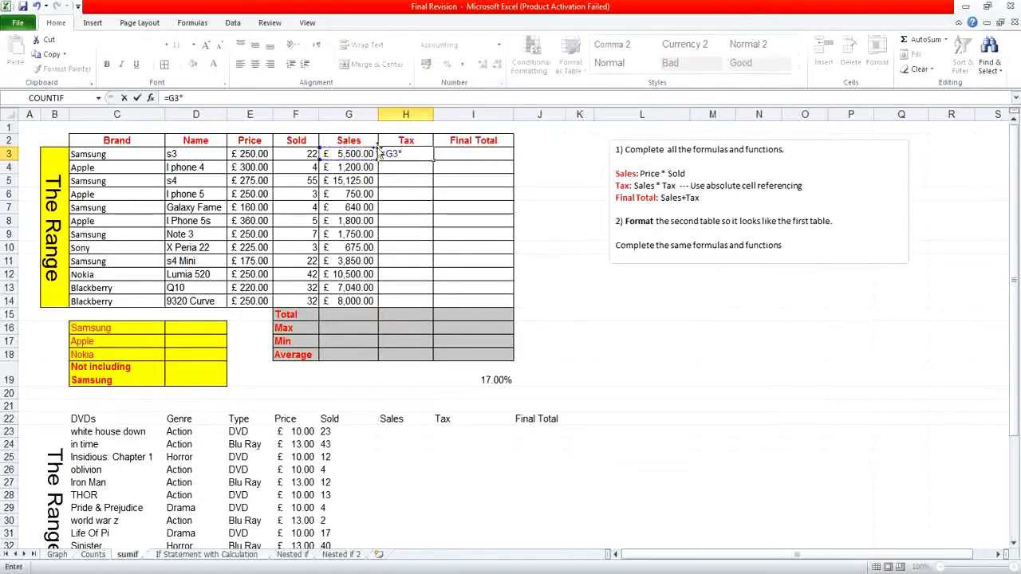
click(465, 377)
key(F4)
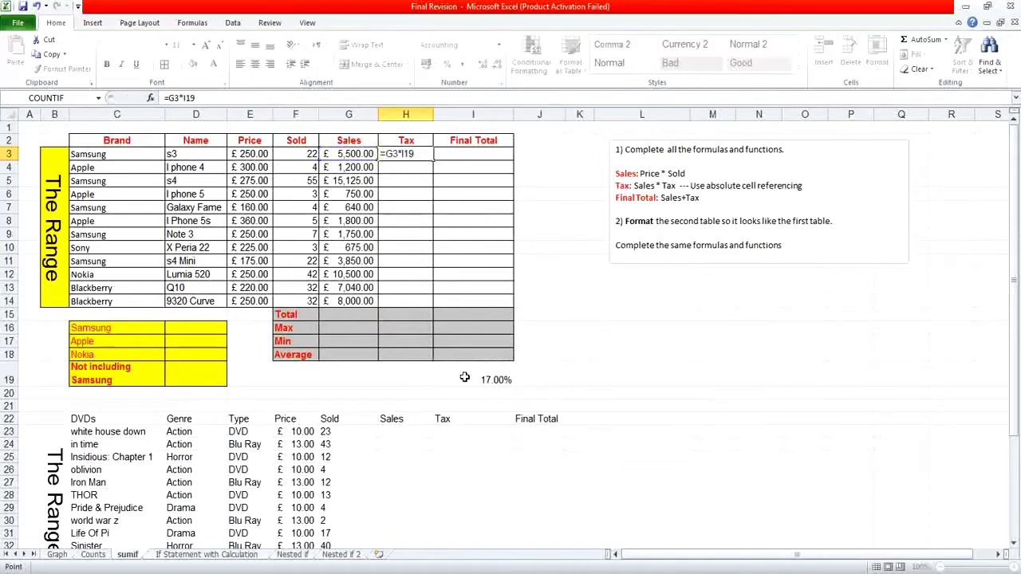
key(Return)
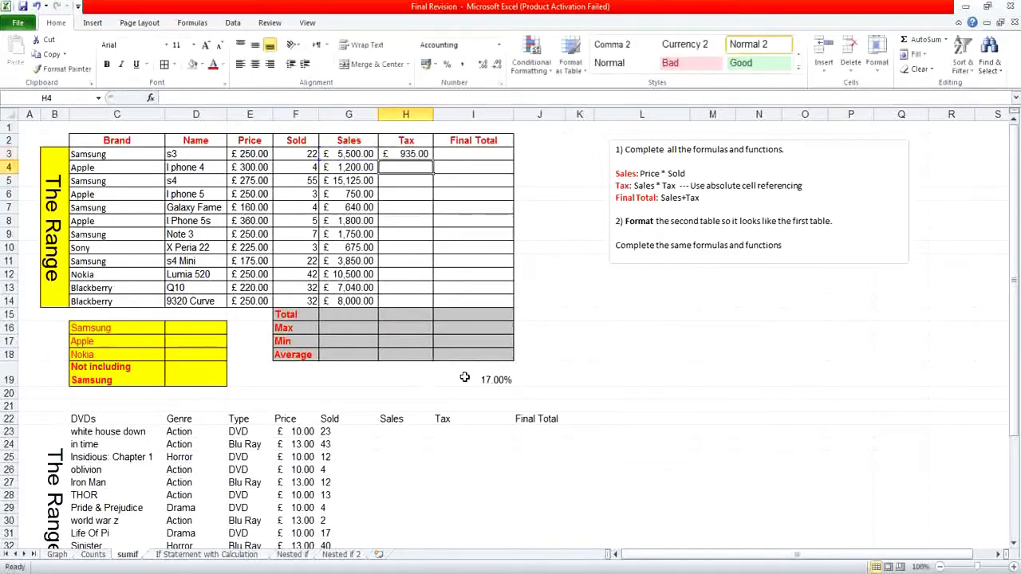
click(411, 153)
drag(425, 156, 433, 308)
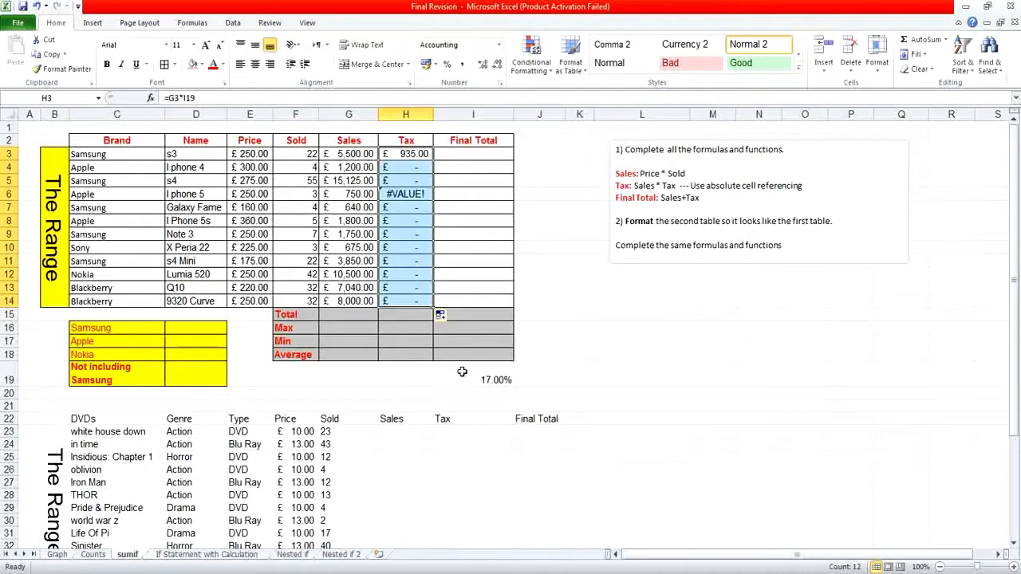
Examine the copied formulas in G4 and H4 to see which cells they reference.
key(Left)
key(Up)
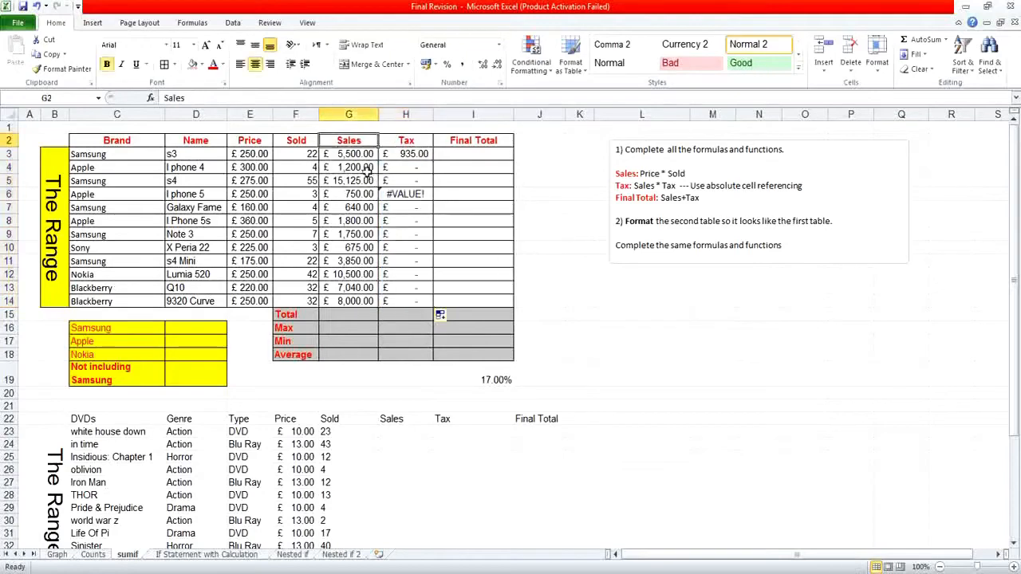
click(368, 169)
double_click(368, 169)
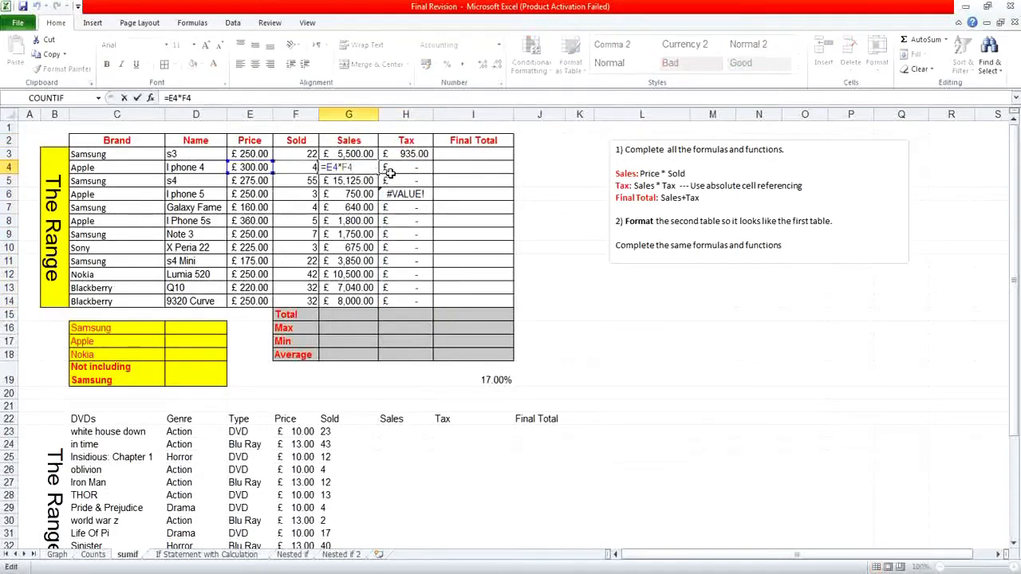
double_click(391, 173)
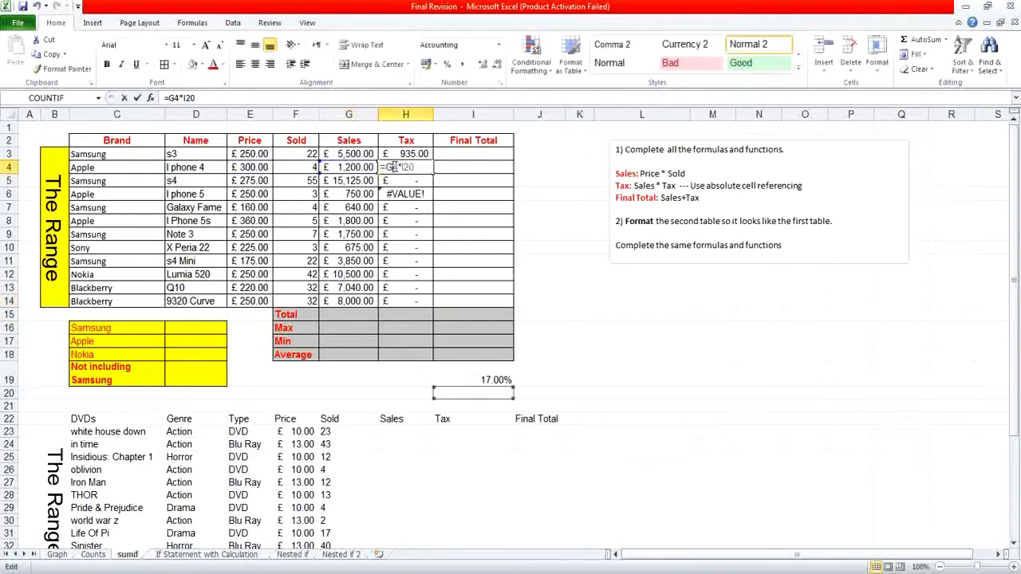
double_click(395, 167)
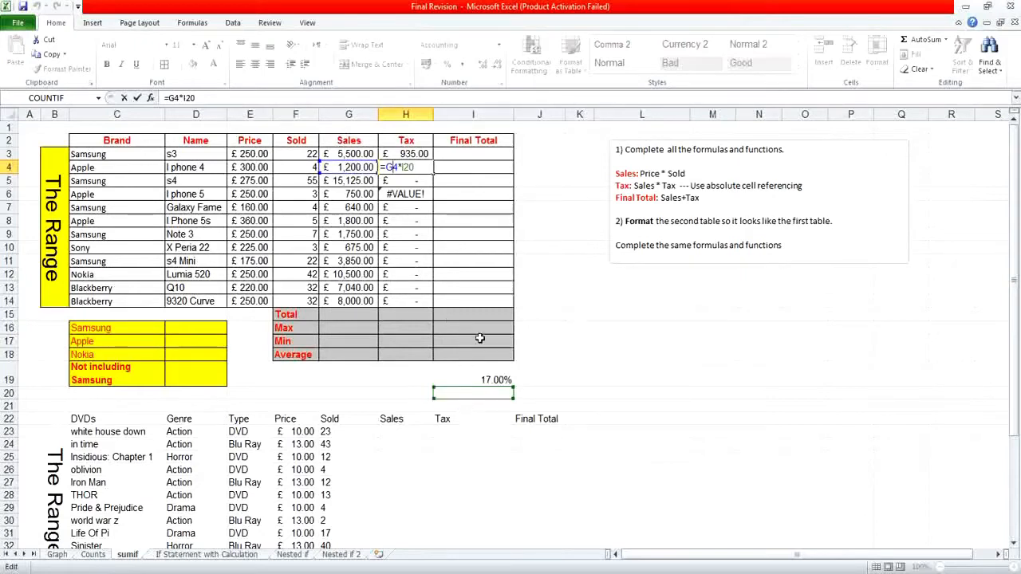
key(ctrl+Return)
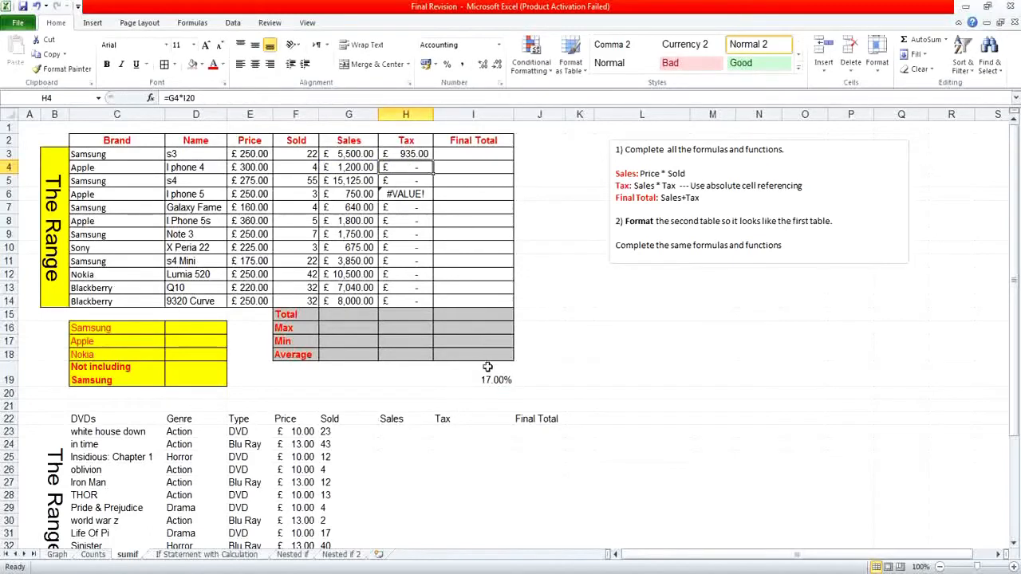
Make the tax rate reference in H3 absolute so the formula reads =G3*$I$19.
click(416, 156)
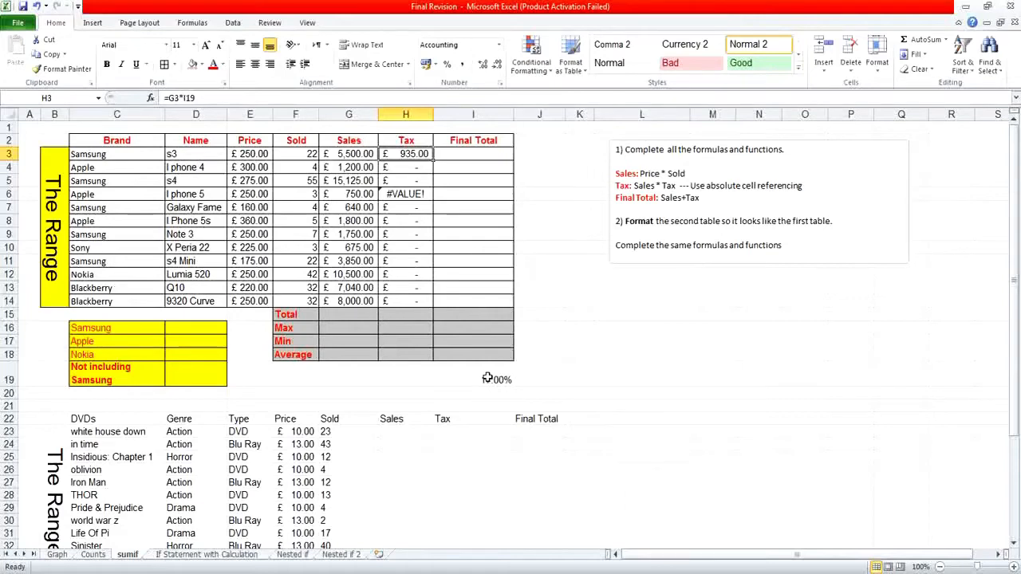
click(188, 98)
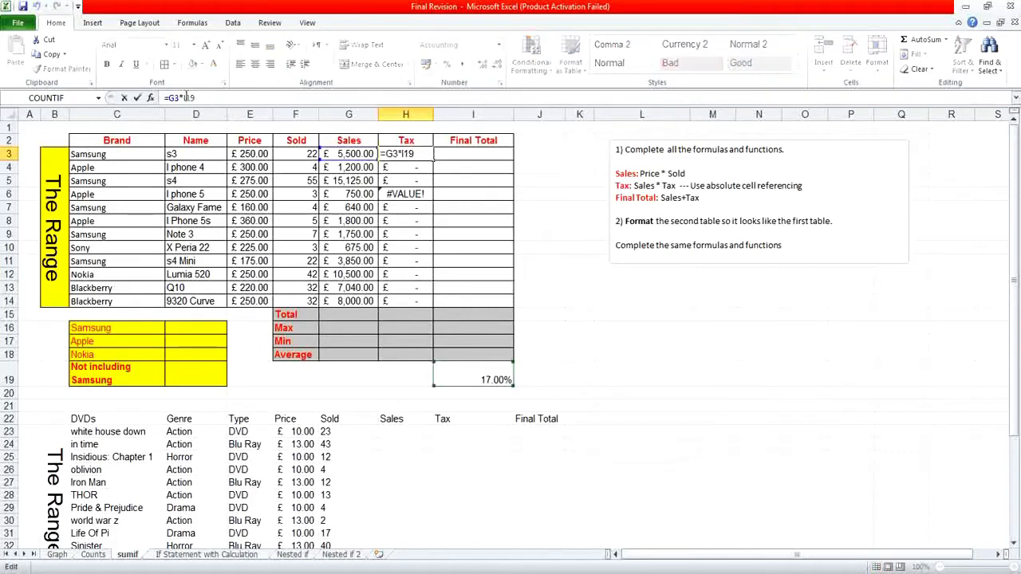
text($I$)
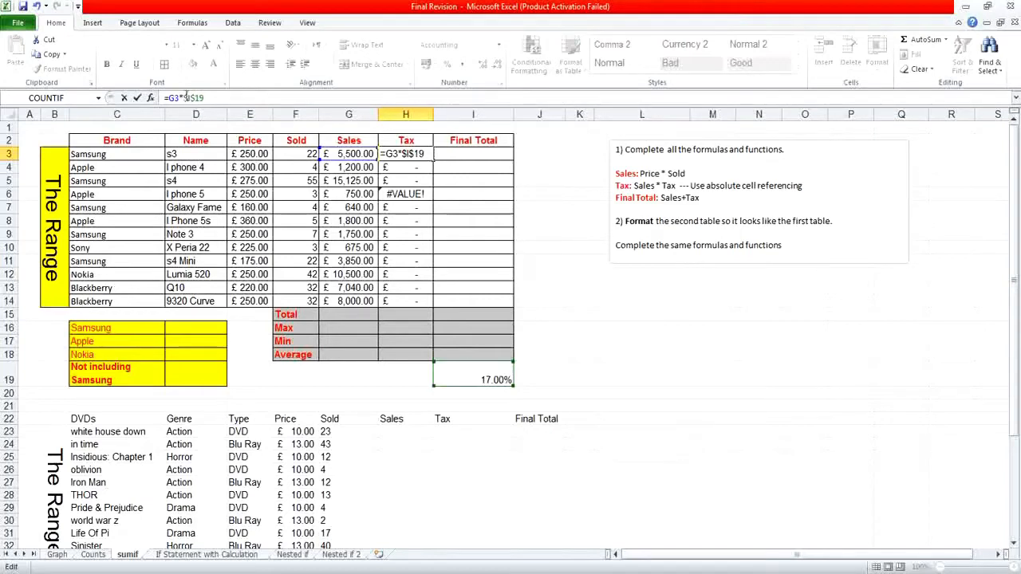
key(Return)
Fill the absolute-reference tax formula from H3 down to H14 and check the copies in H11 and H12.
click(411, 151)
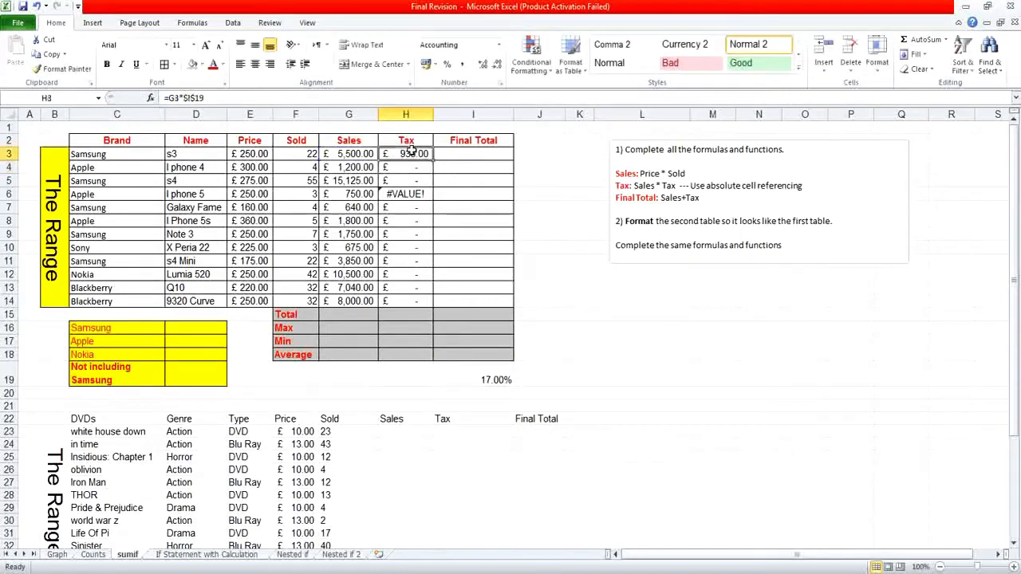
drag(432, 159, 428, 233)
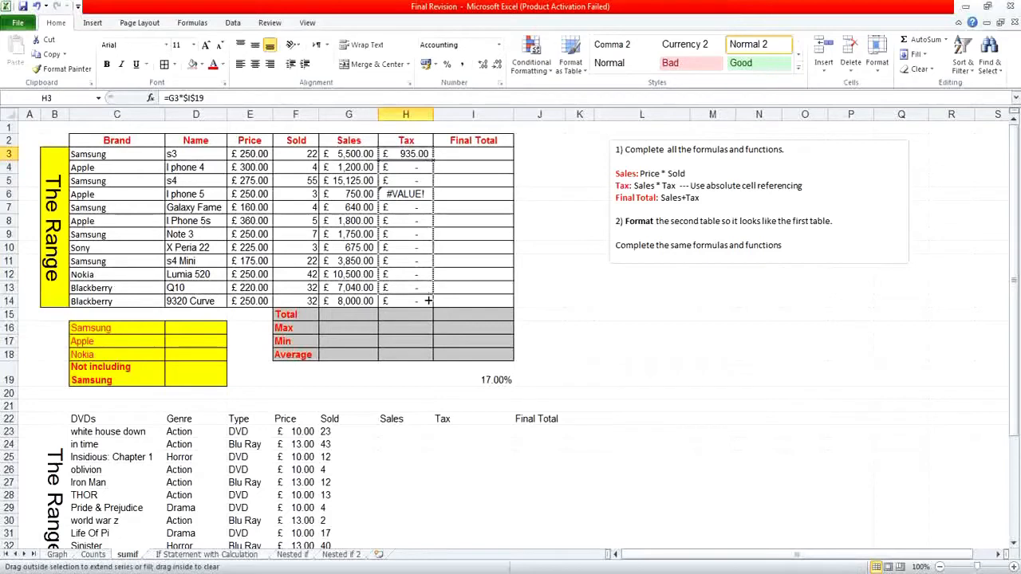
drag(428, 301, 428, 302)
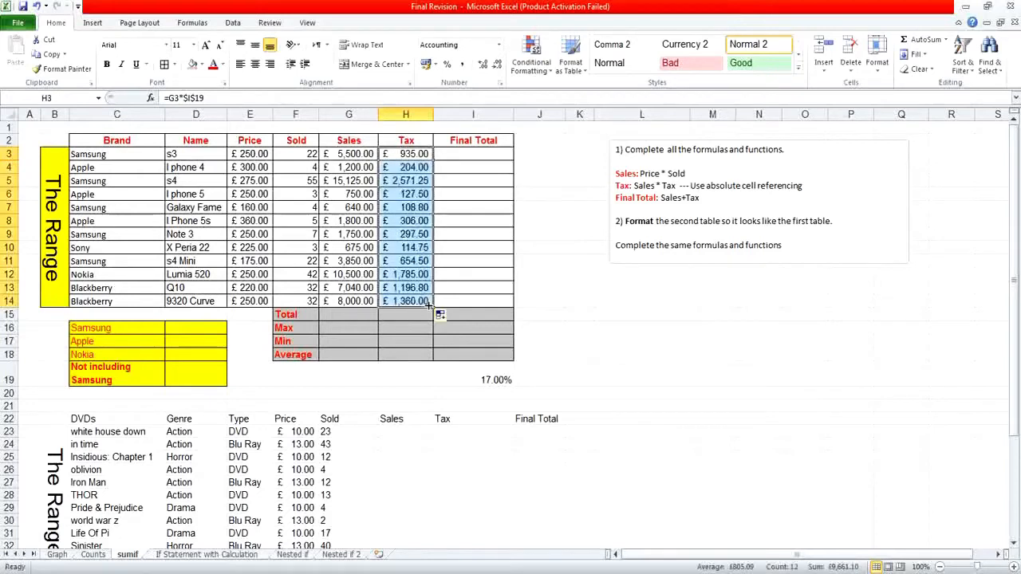
double_click(424, 261)
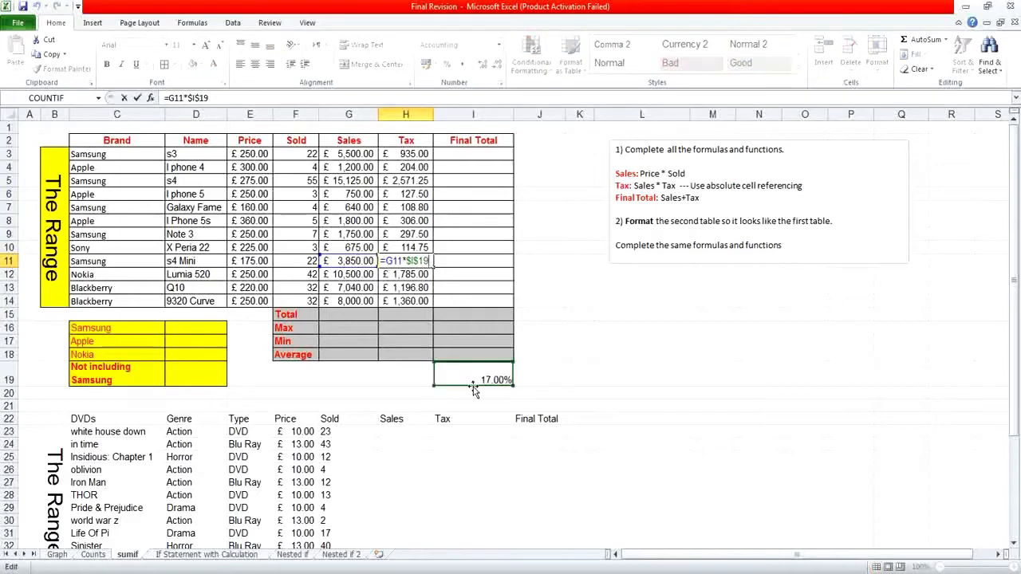
double_click(404, 274)
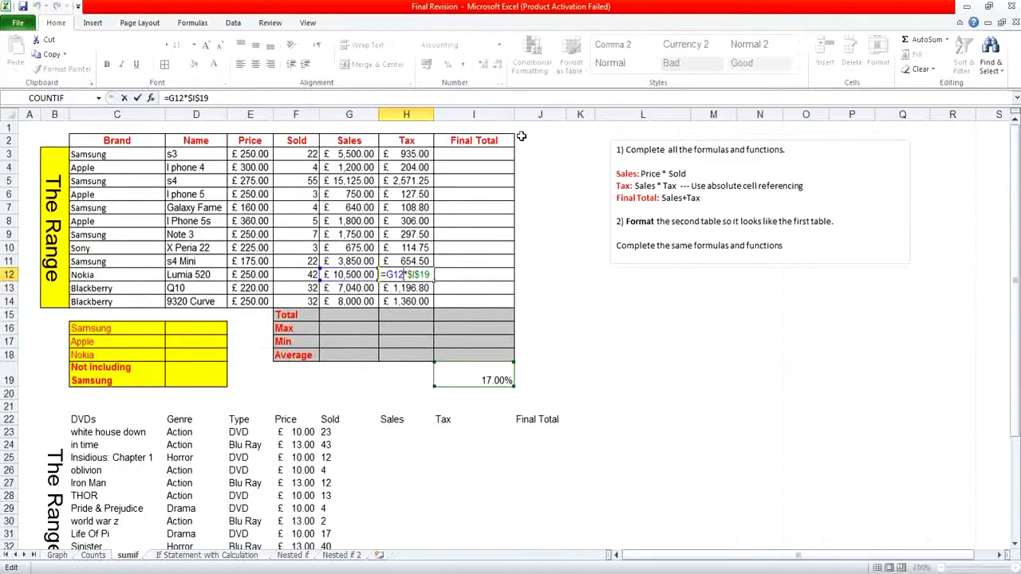
Calculate the final total in I3 with =G3+H3 and fill the formula down to I14.
click(485, 153)
text(=)
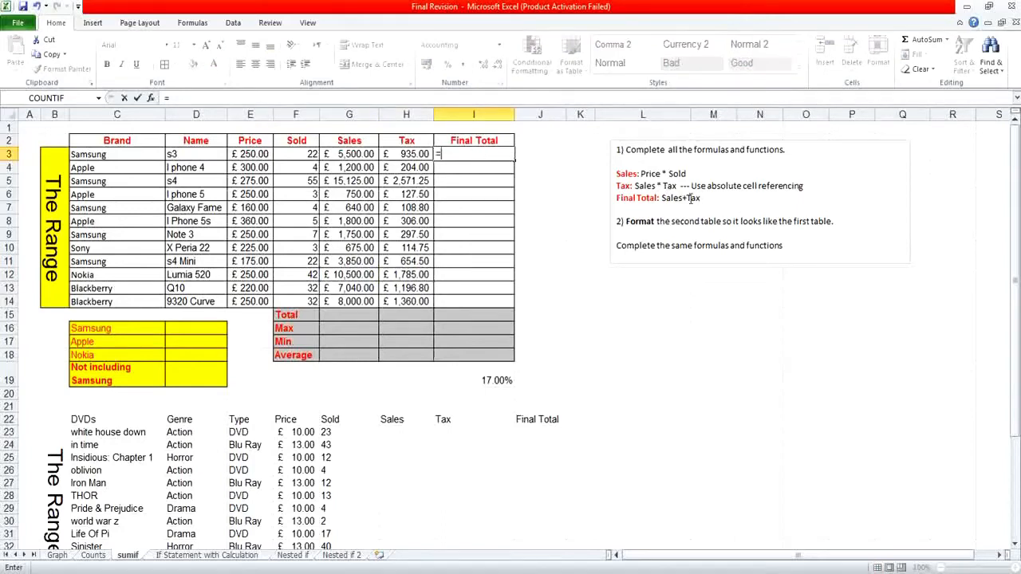
click(369, 154)
text(+)
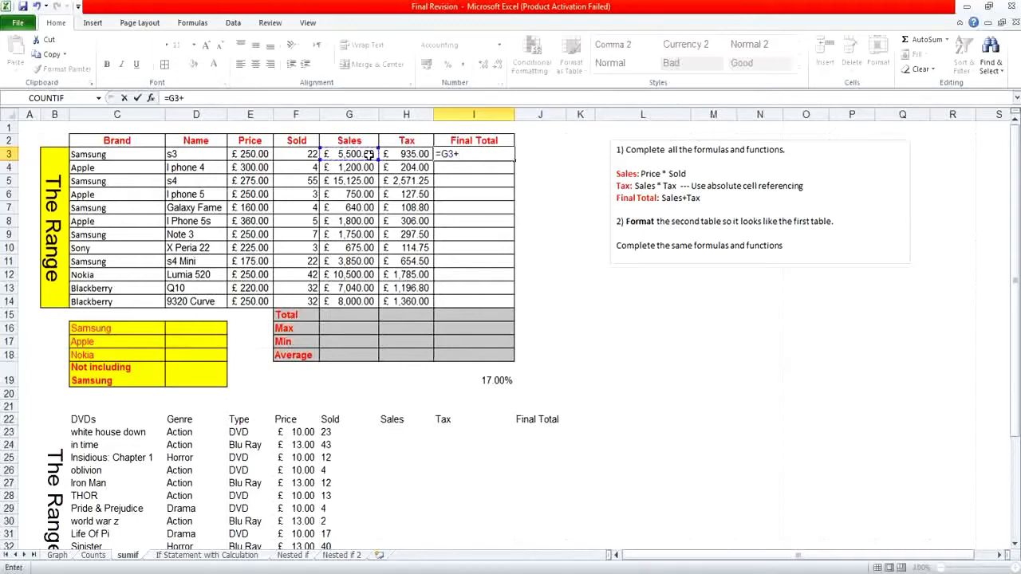
click(385, 156)
key(Return)
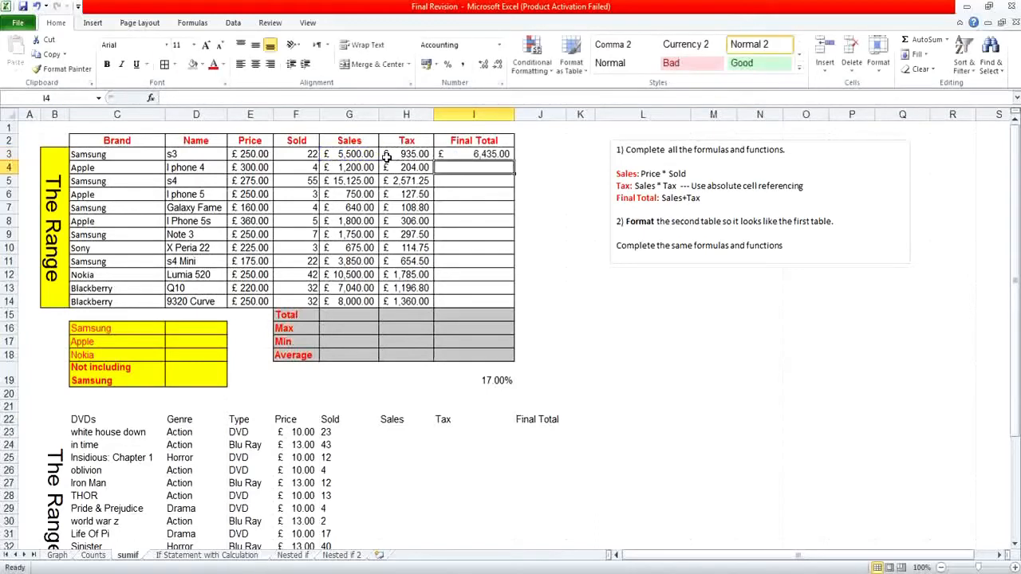
click(472, 153)
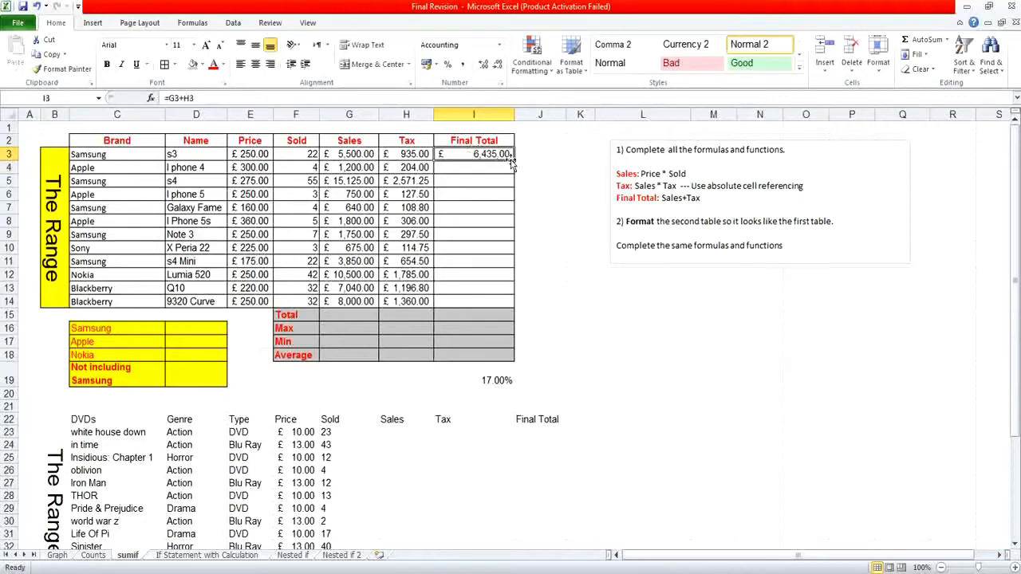
drag(512, 160, 511, 304)
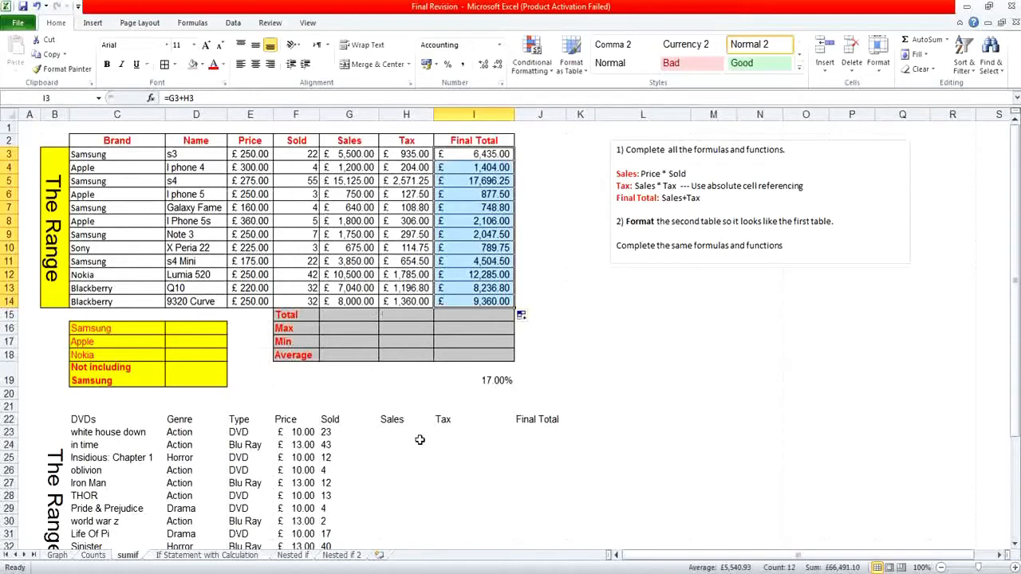
Find the SUMIF function by searching for sumif and insert it in D16 beside the Samsung label.
click(168, 328)
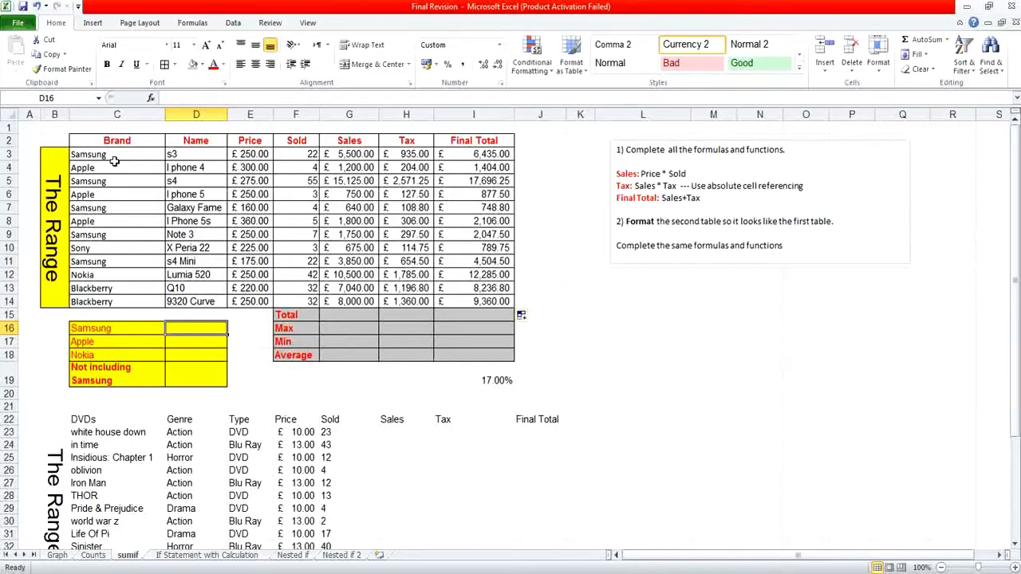
click(150, 99)
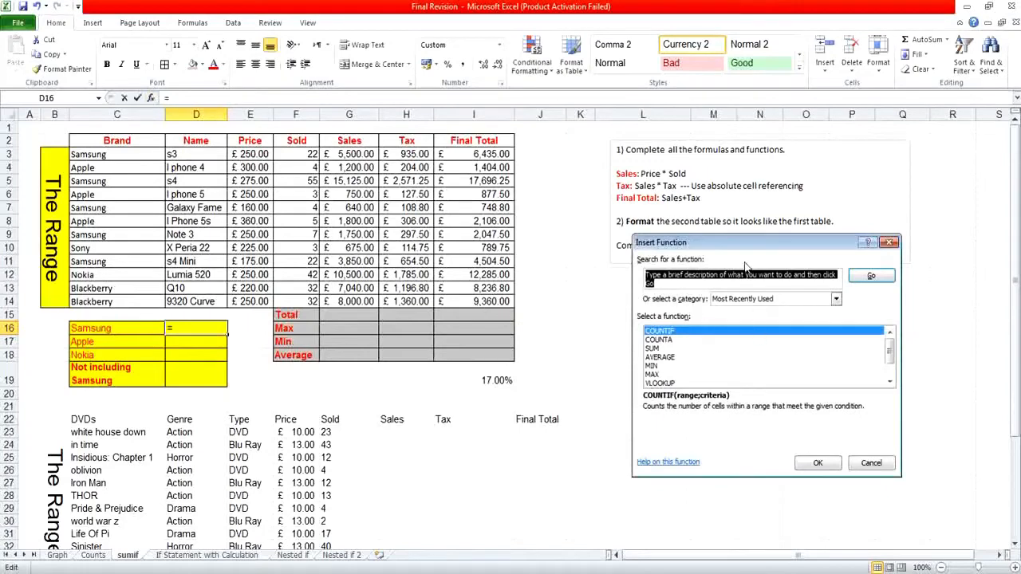
text(sumif)
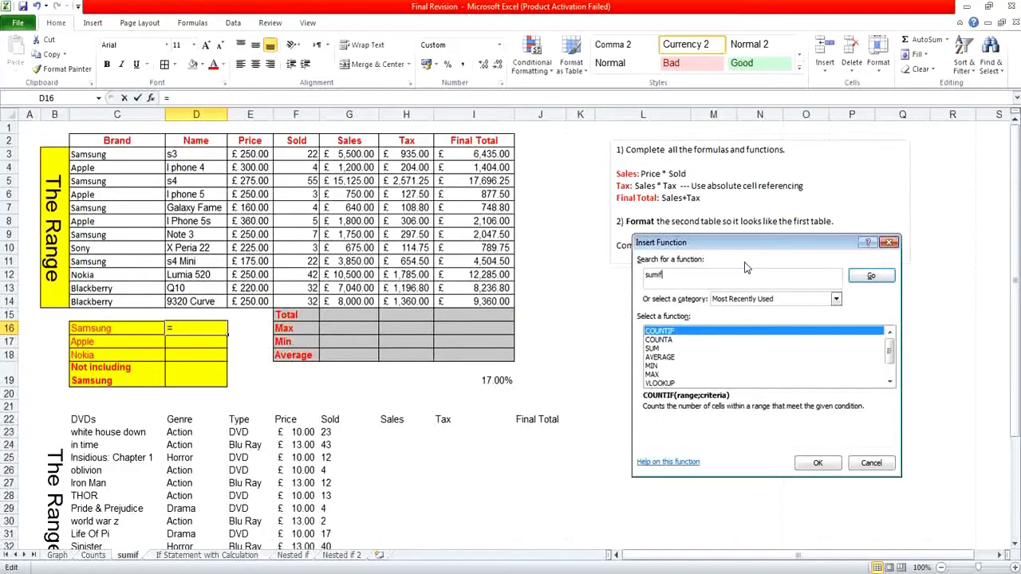
click(863, 275)
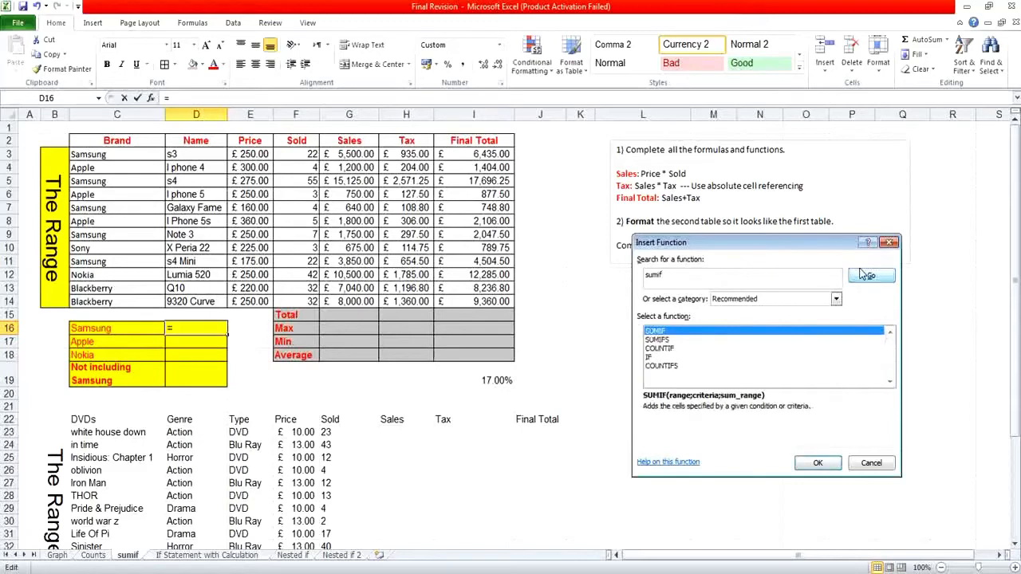
double_click(758, 329)
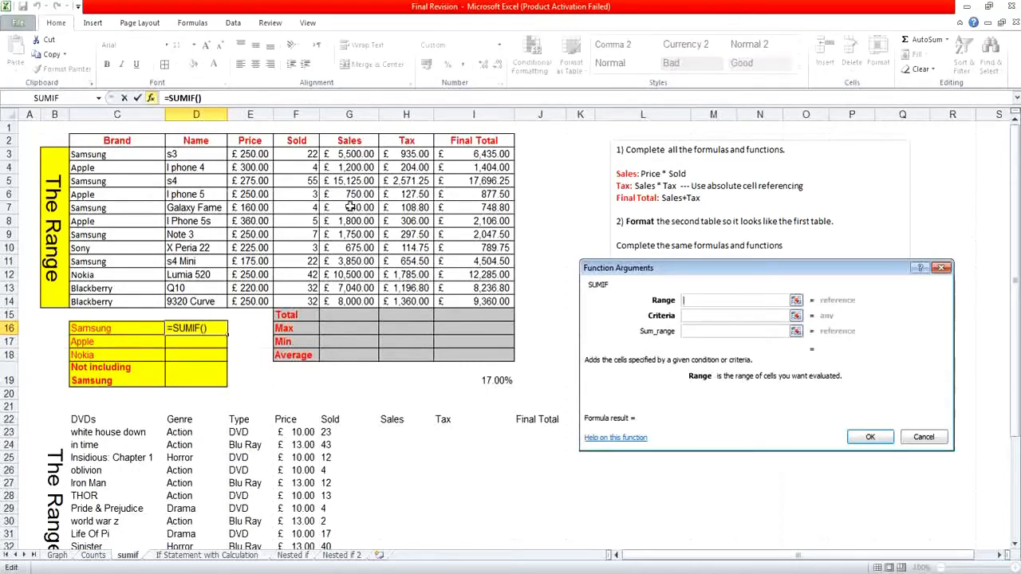
Complete the Samsung SUMIF with range C3:C14, criteria C5 and sum range G3:G14.
drag(79, 153, 90, 302)
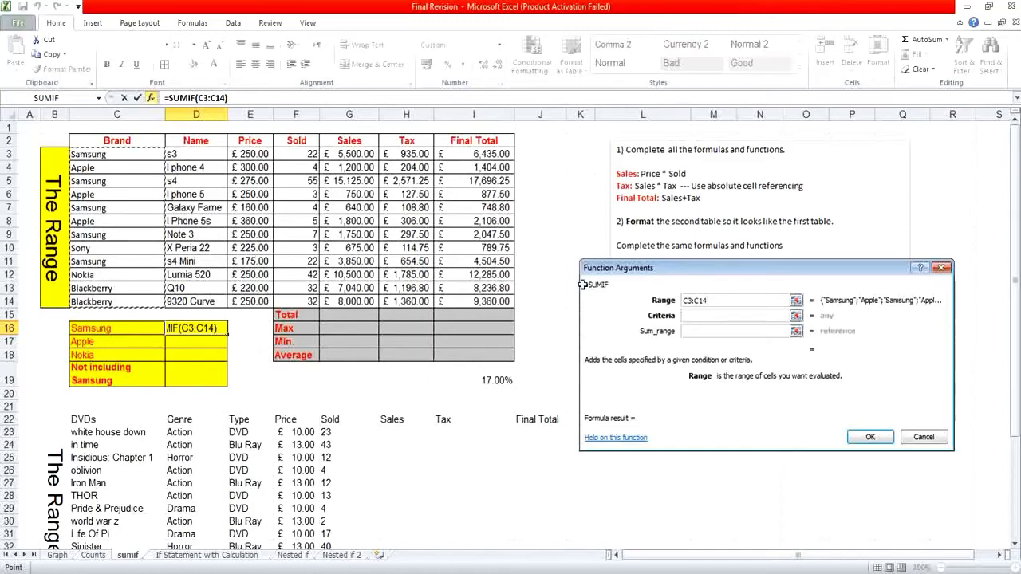
click(686, 316)
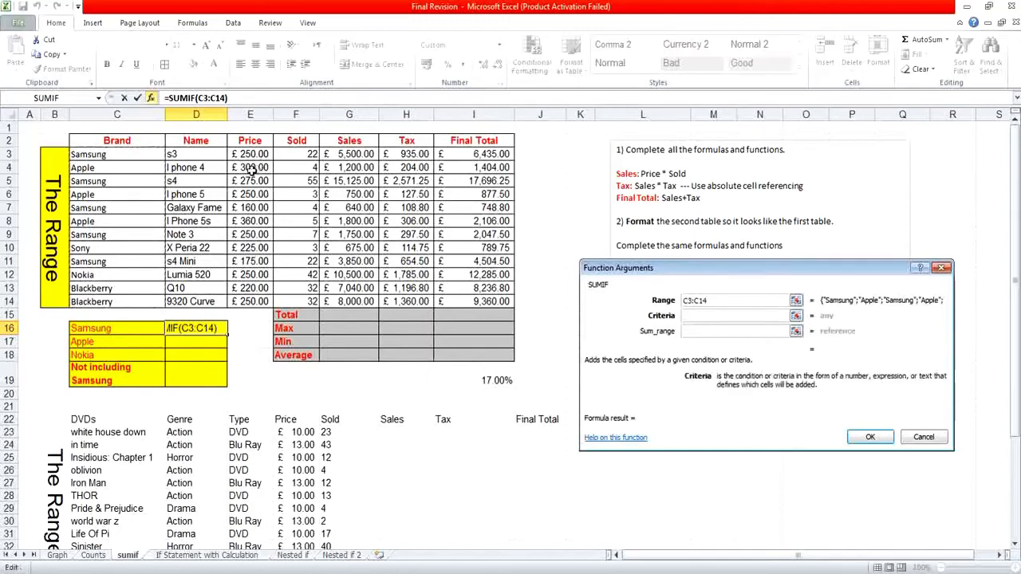
click(151, 178)
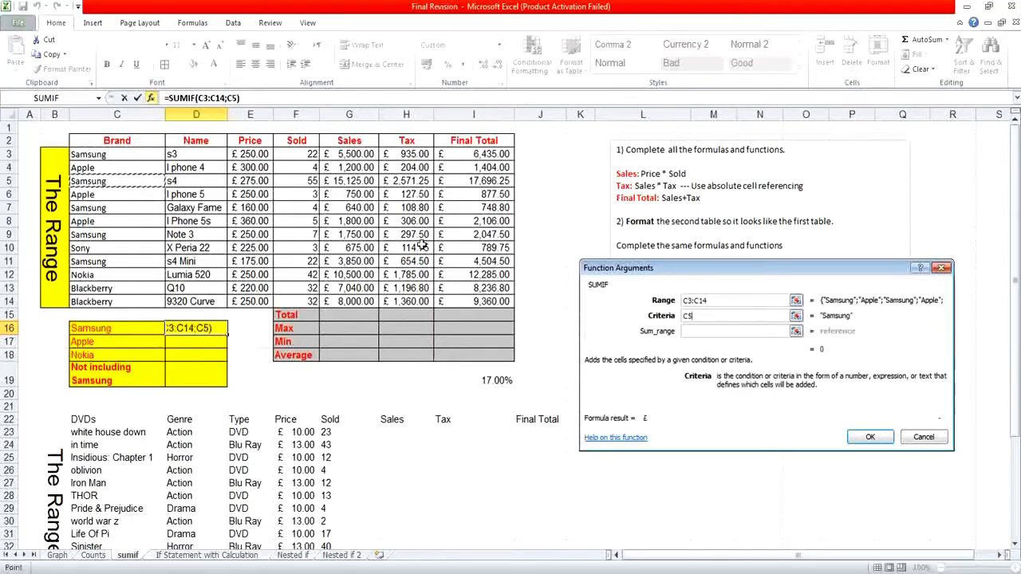
click(742, 331)
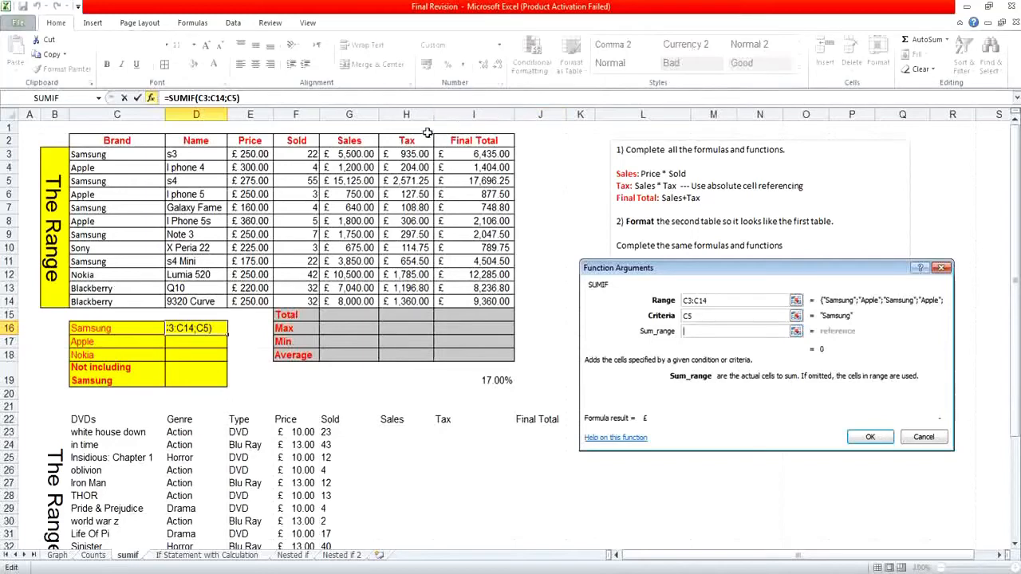
drag(372, 153, 367, 300)
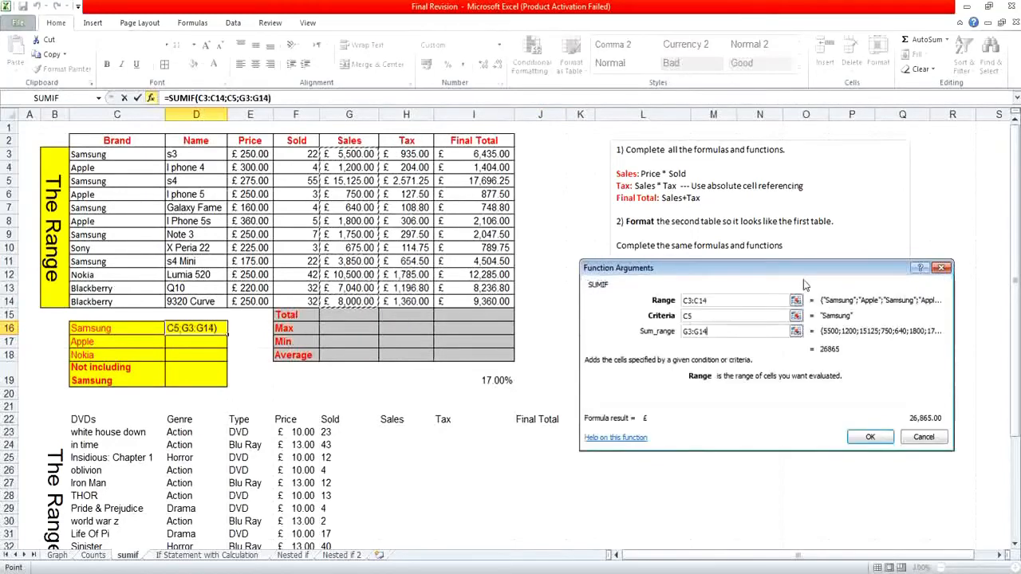
click(877, 438)
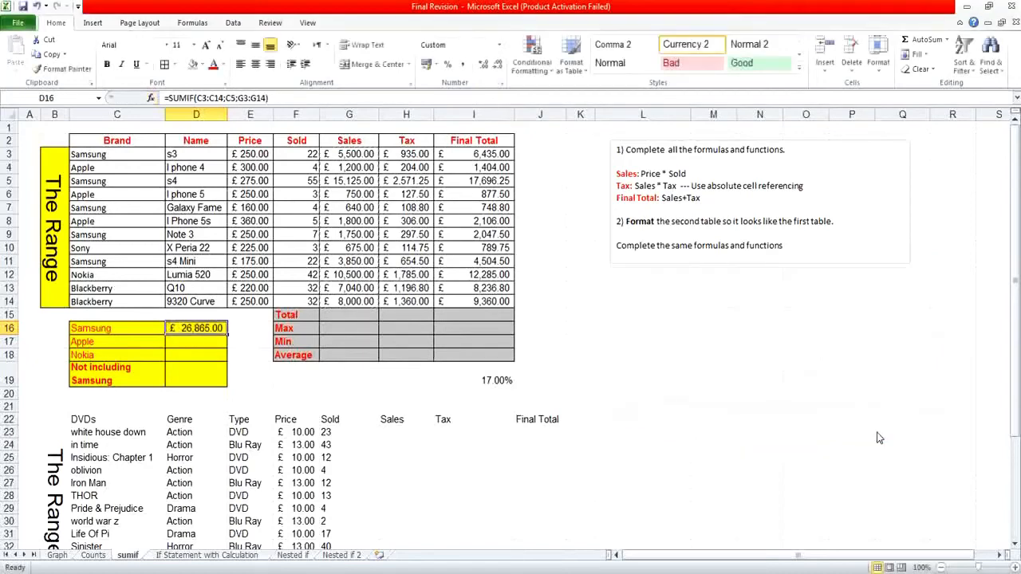
Enter a SUMIF for Apple in D17 with range C3:C14, criteria C4 and sum range G3:G14.
click(220, 341)
click(151, 97)
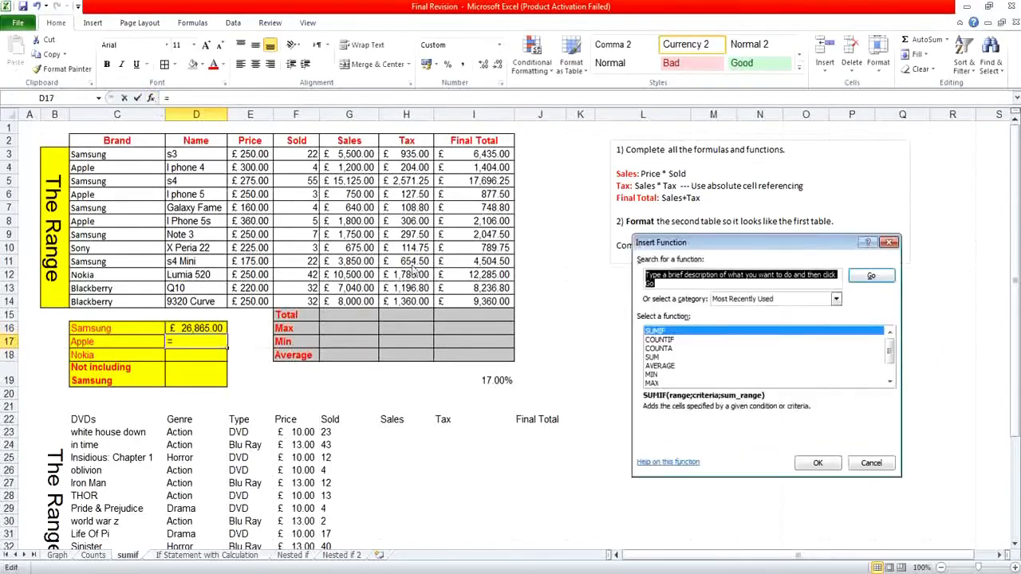
double_click(690, 336)
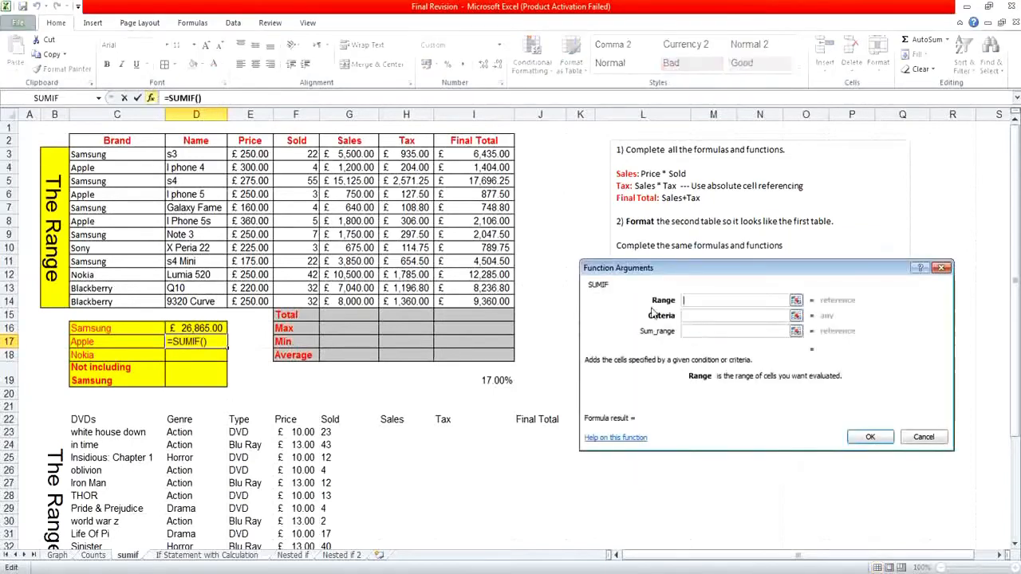
click(130, 153)
drag(130, 153, 114, 299)
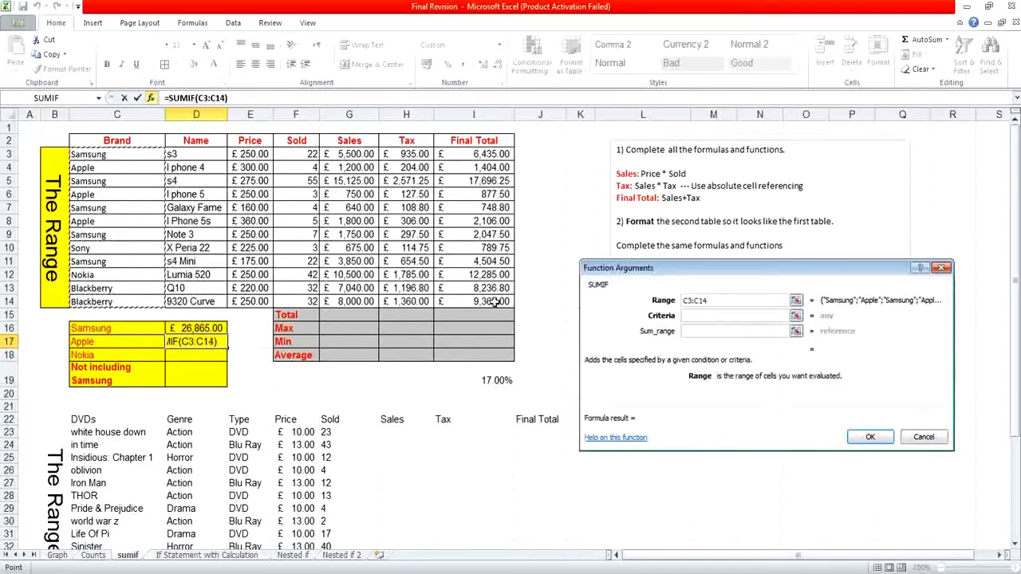
click(700, 317)
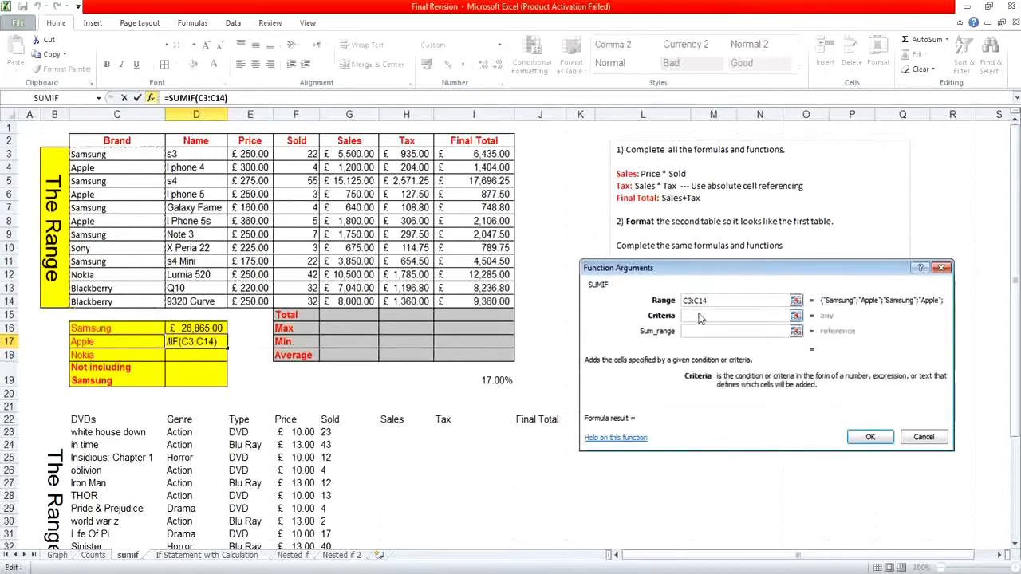
click(129, 163)
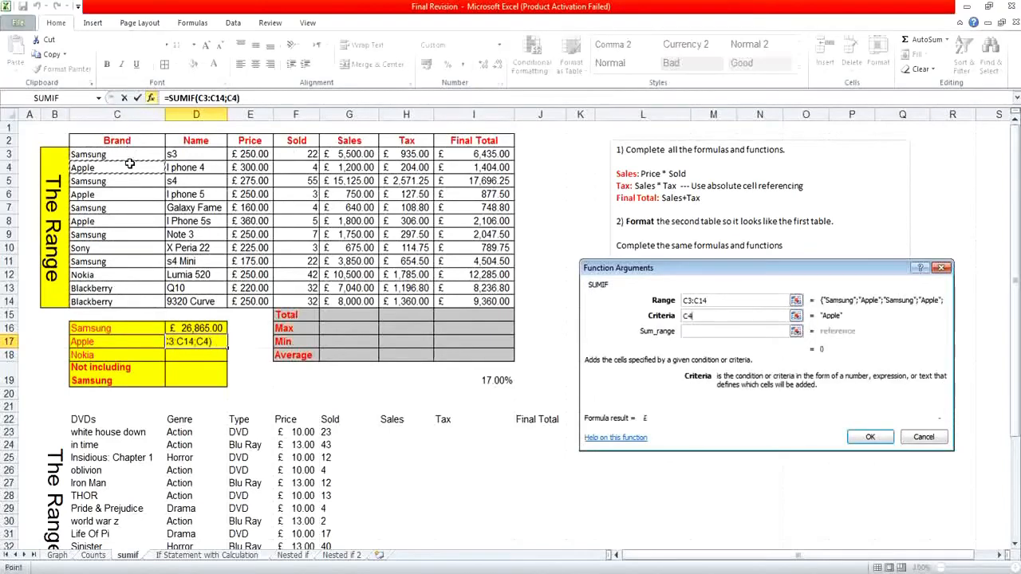
click(707, 330)
click(349, 155)
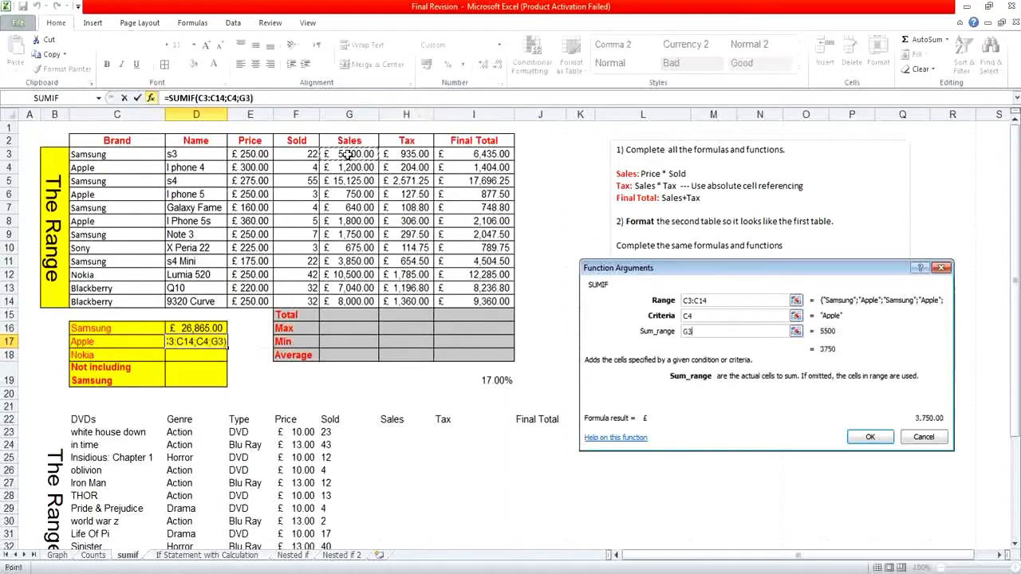
drag(349, 155, 359, 296)
click(857, 435)
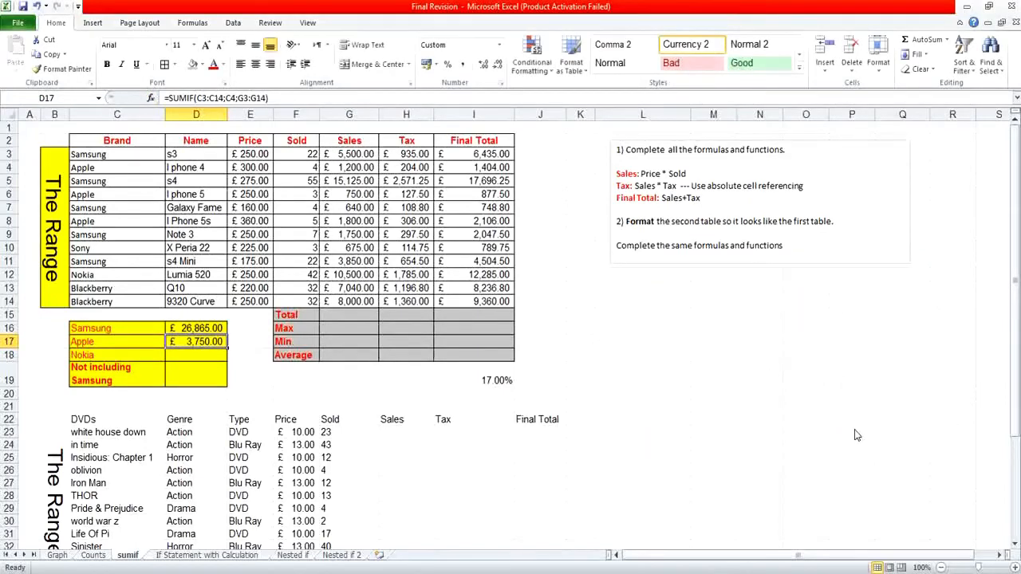
Change the sum range of the Samsung SUMIF in D16 to the Final Total cells I3:I14.
click(216, 369)
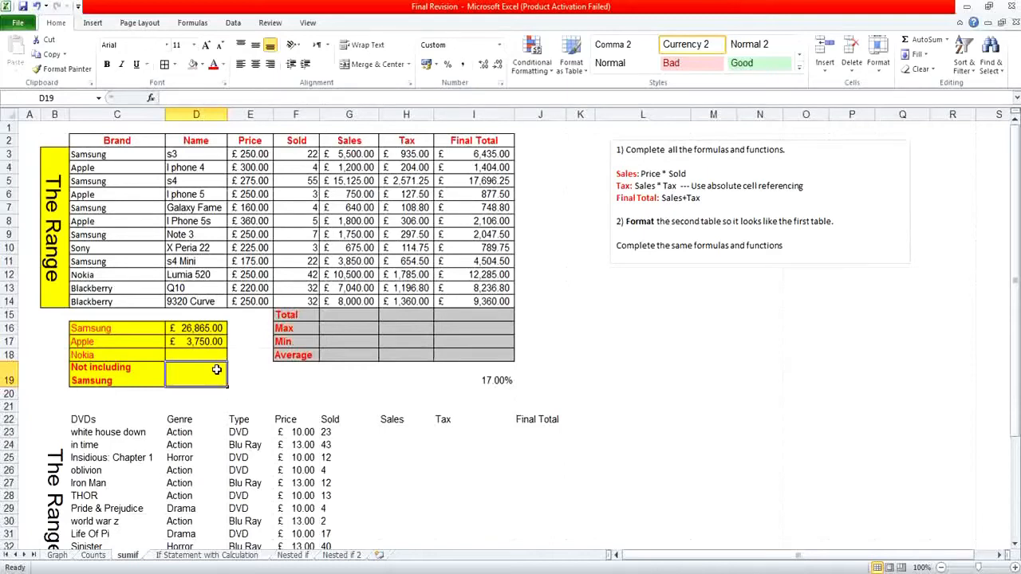
click(214, 332)
key(ctrl+c)
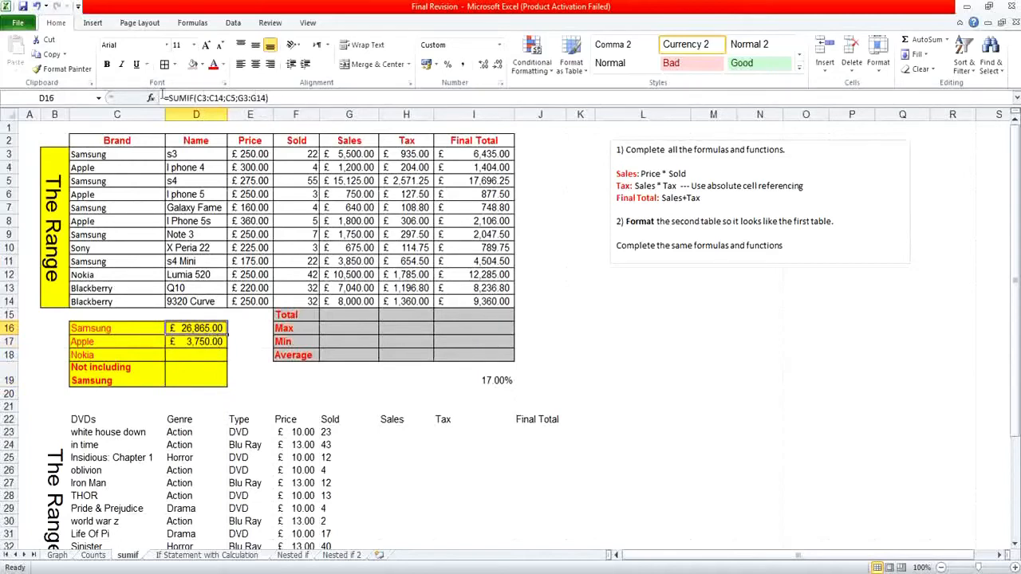
click(149, 97)
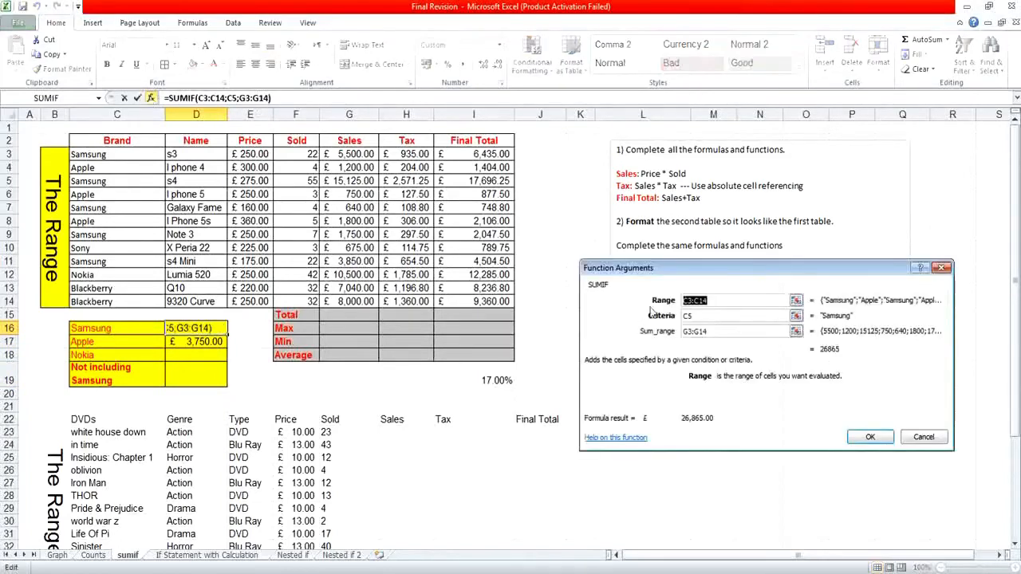
drag(707, 333, 678, 335)
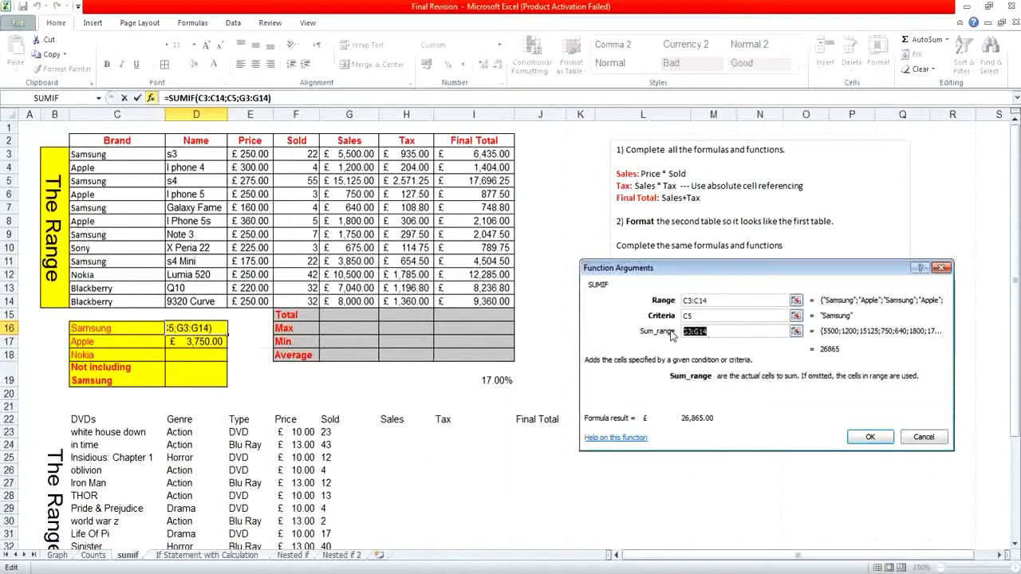
key(BackSpace)
drag(504, 153, 501, 301)
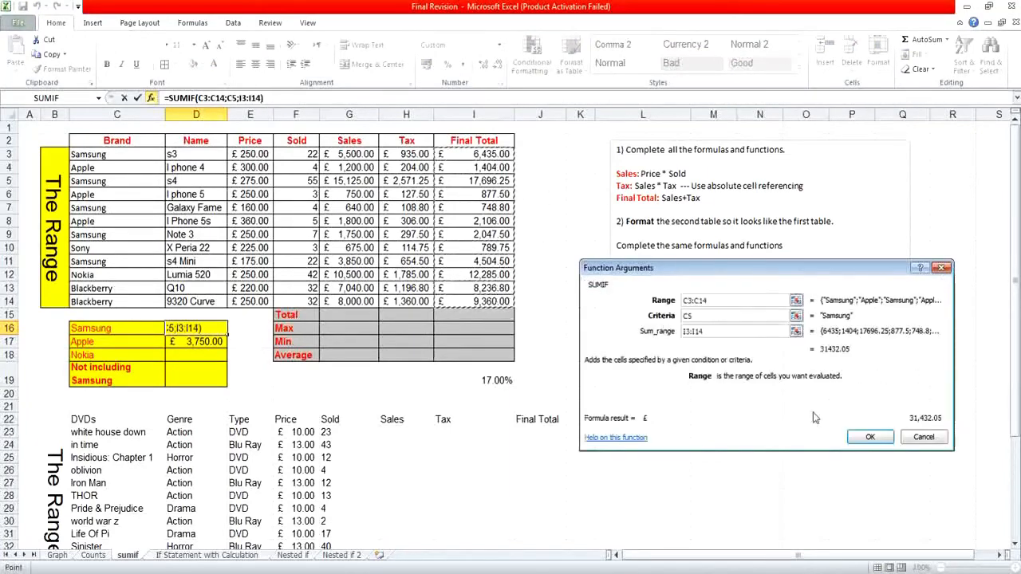
click(855, 437)
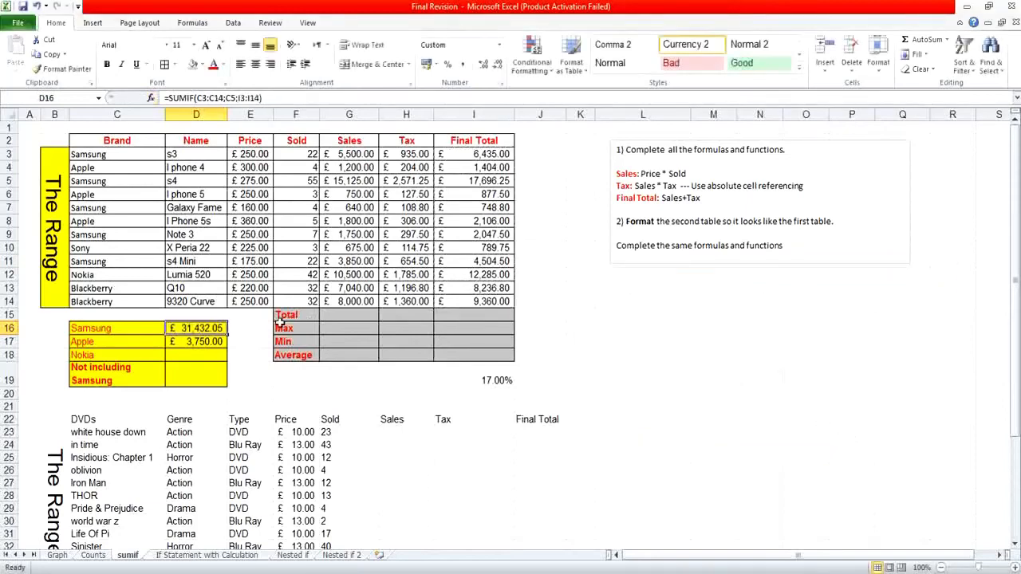
Change the sum range of the Apple SUMIF in D17 to the Final Total cells I3:I14.
click(221, 341)
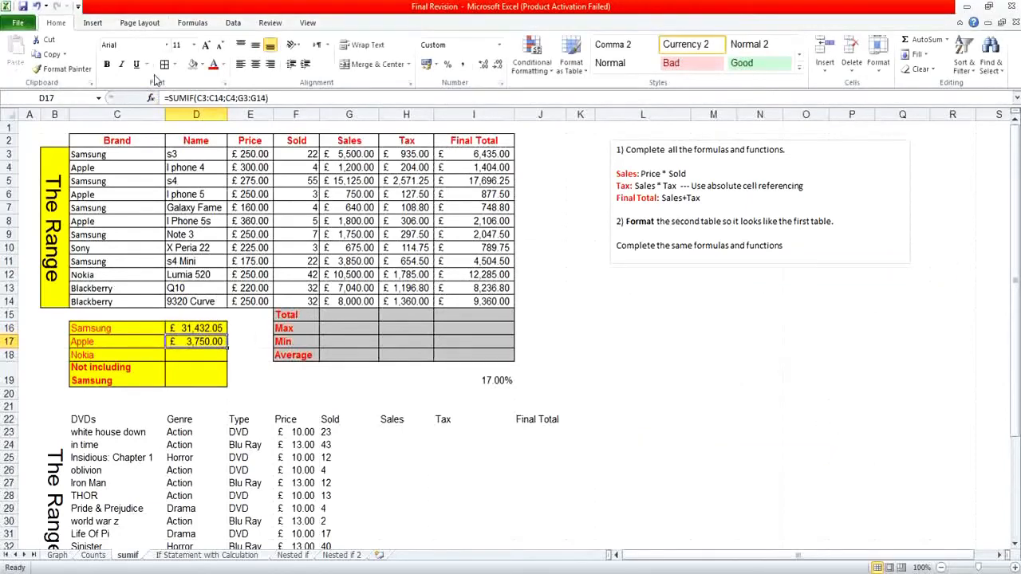
click(152, 98)
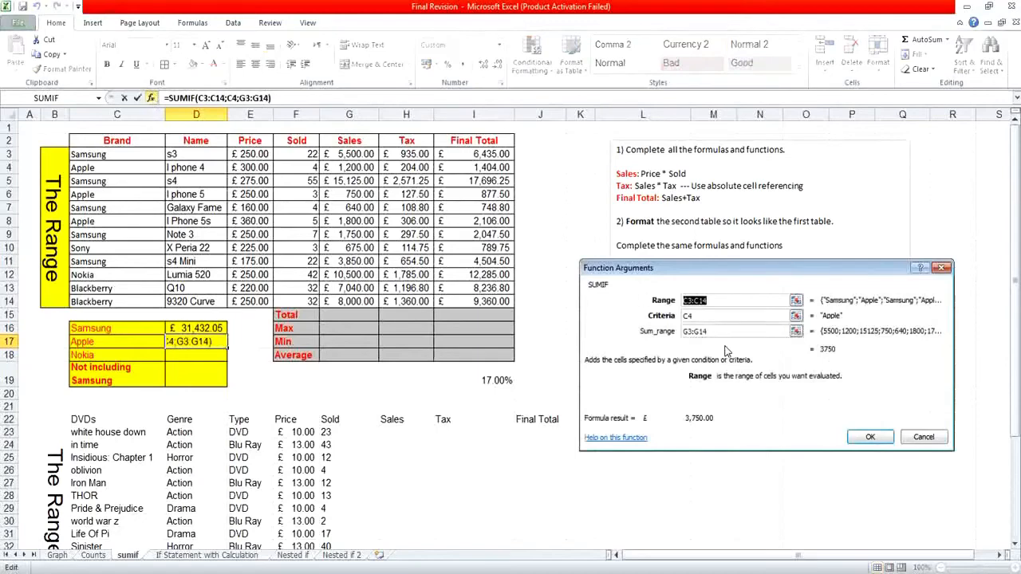
drag(713, 332, 681, 332)
key(BackSpace)
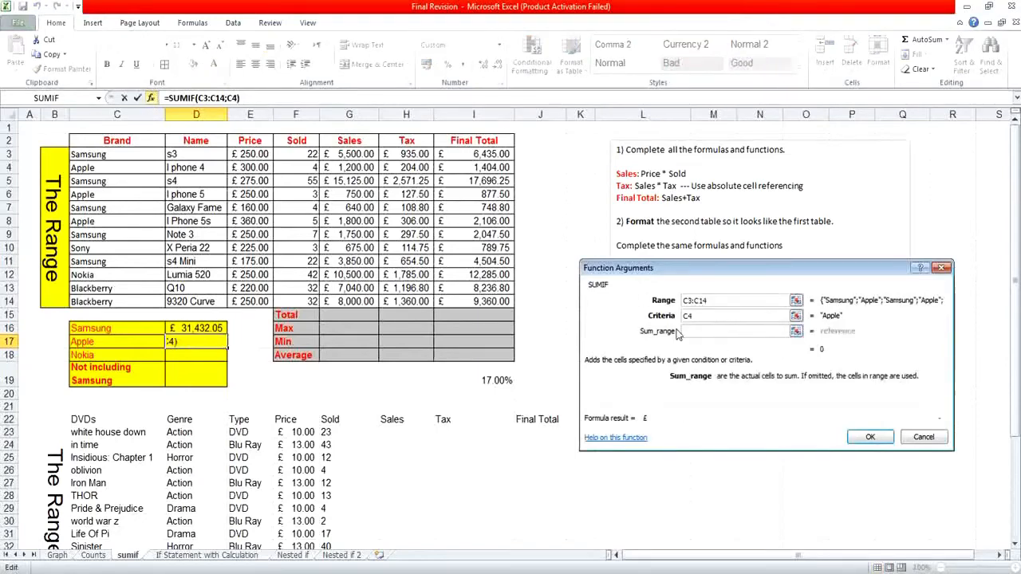
drag(507, 164, 502, 273)
drag(479, 153, 473, 301)
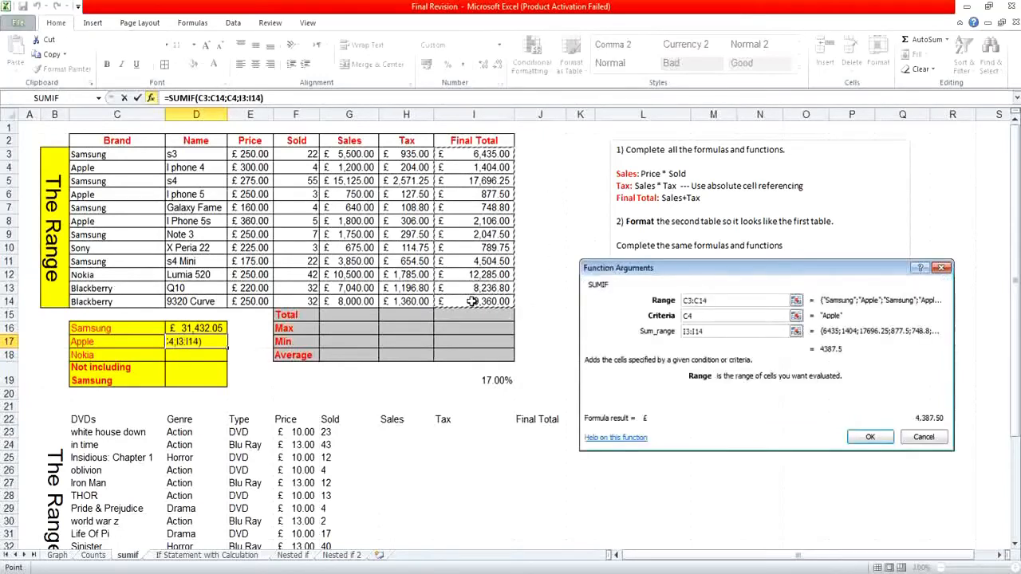
key(Return)
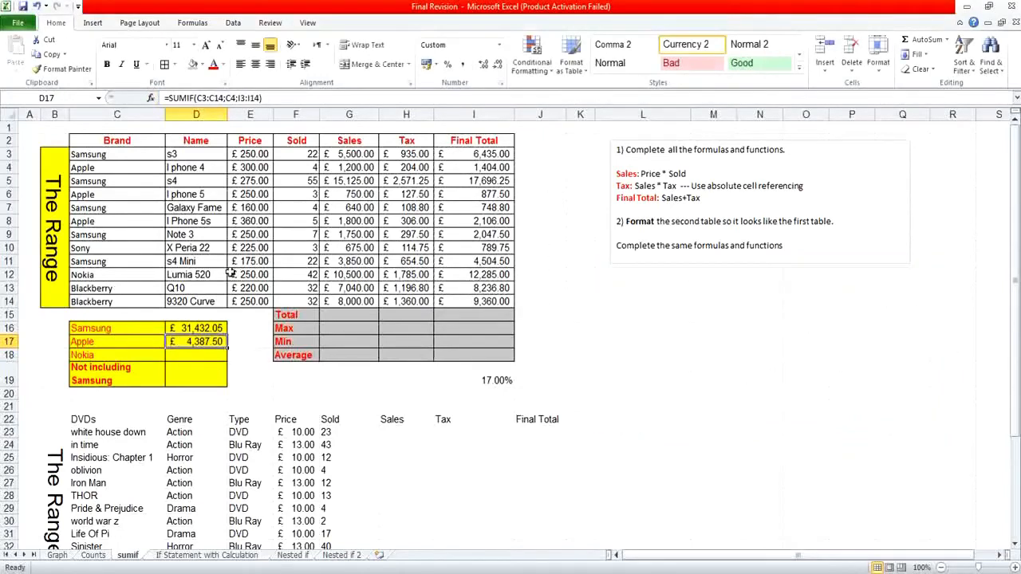
Start a SUMIF function in D19 for the total not including Samsung, with the brand cells C3:C14 as range.
click(183, 384)
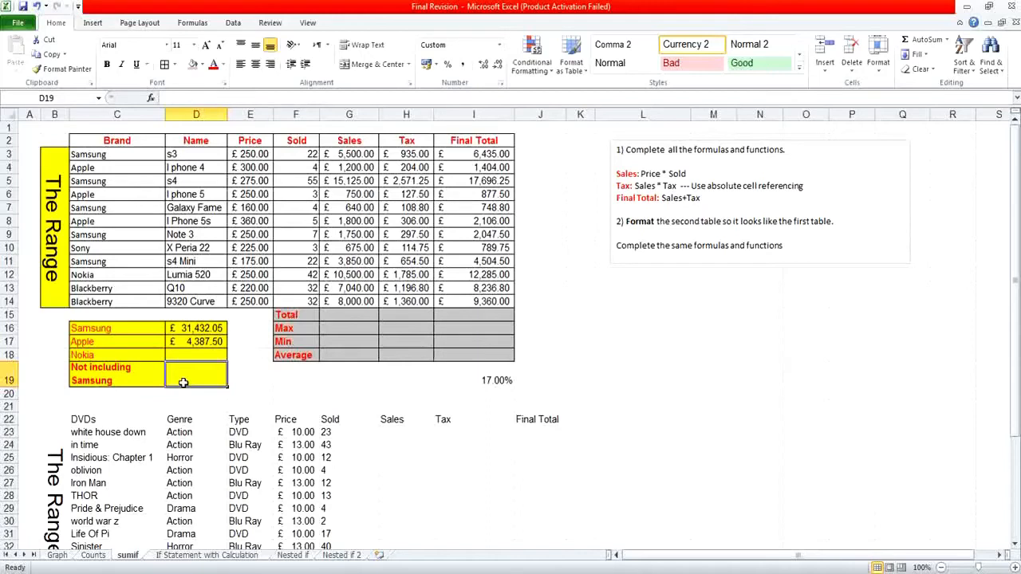
click(149, 98)
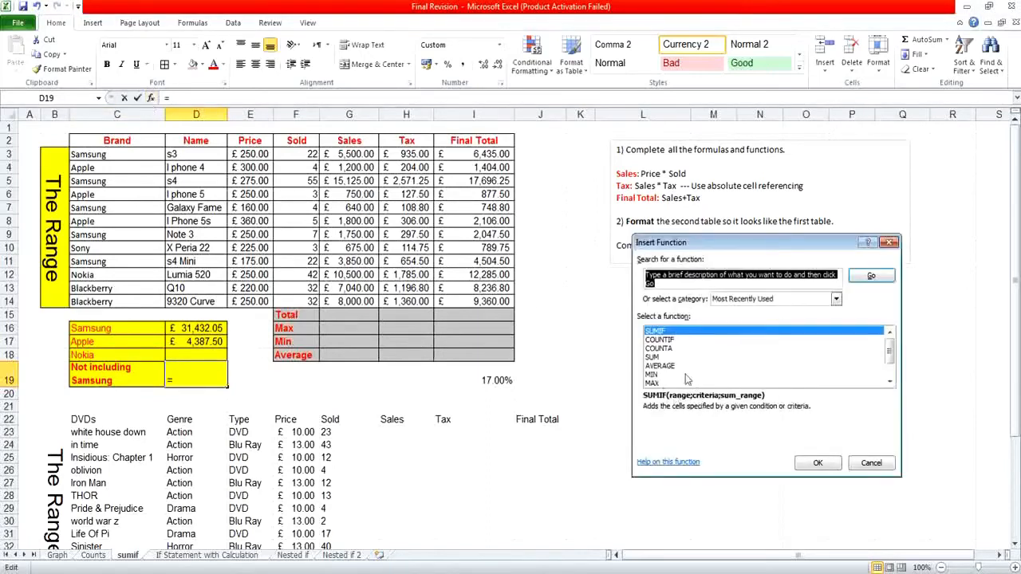
double_click(685, 331)
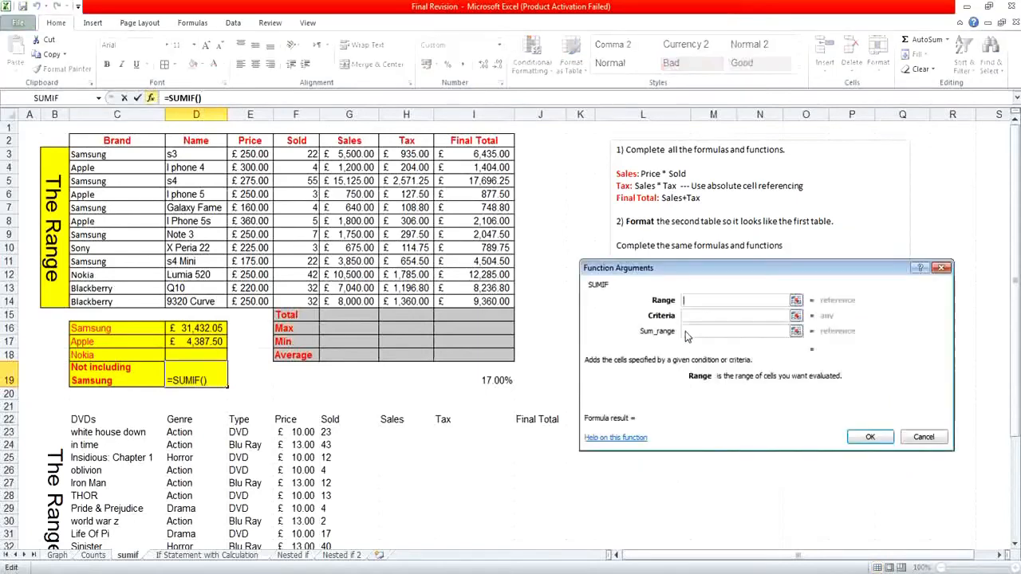
click(134, 157)
drag(134, 157, 123, 303)
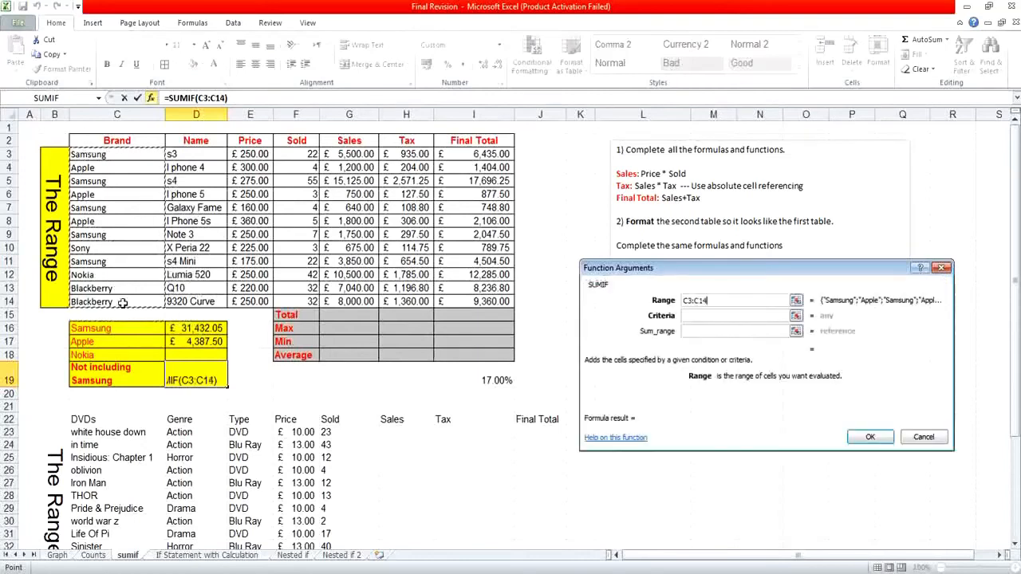
Complete the SUMIF in D19 with criteria "<>sumsung" and the Final Total cells I3:I14 as sum range.
click(694, 316)
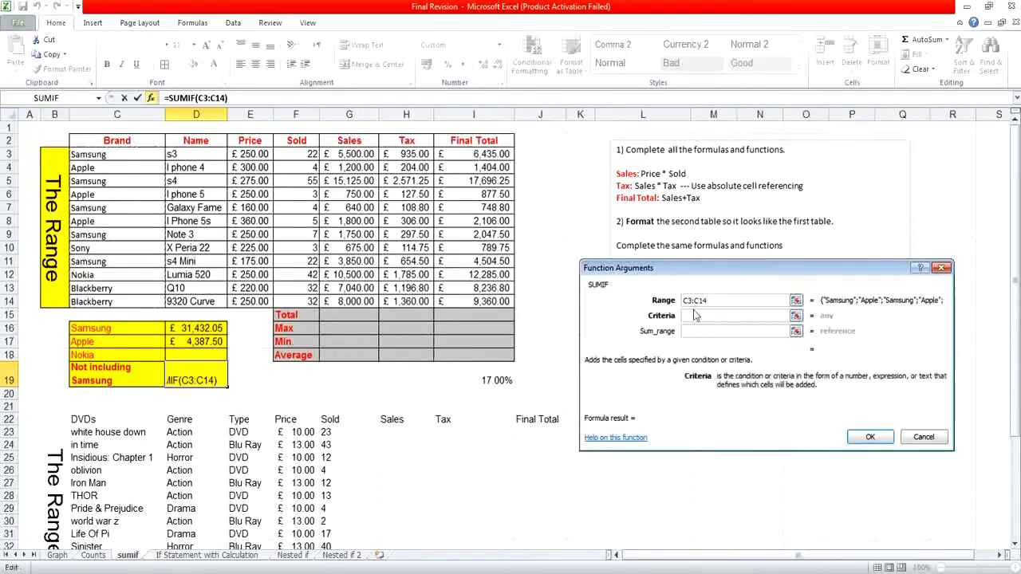
text(<>)
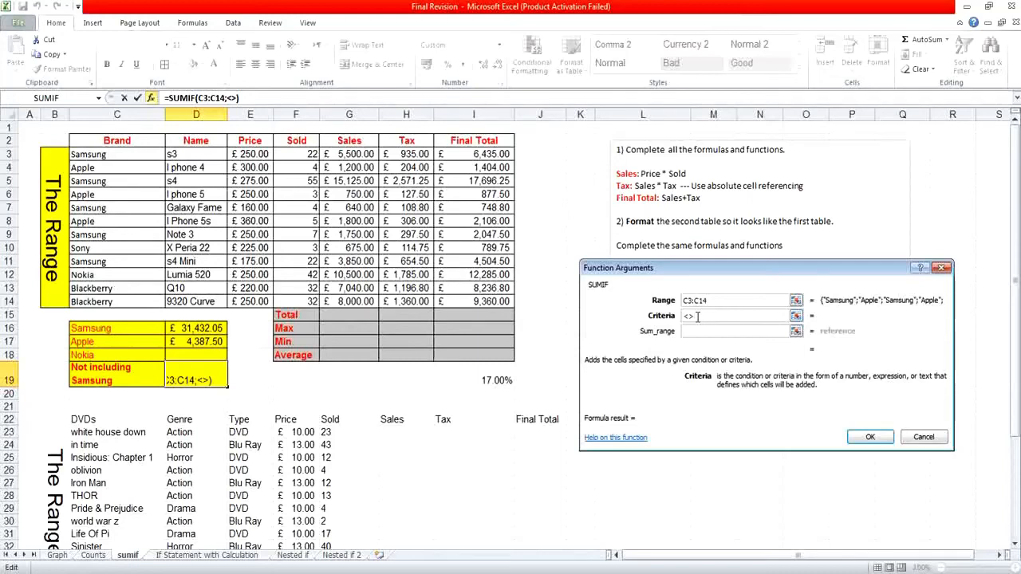
text(sumsung)
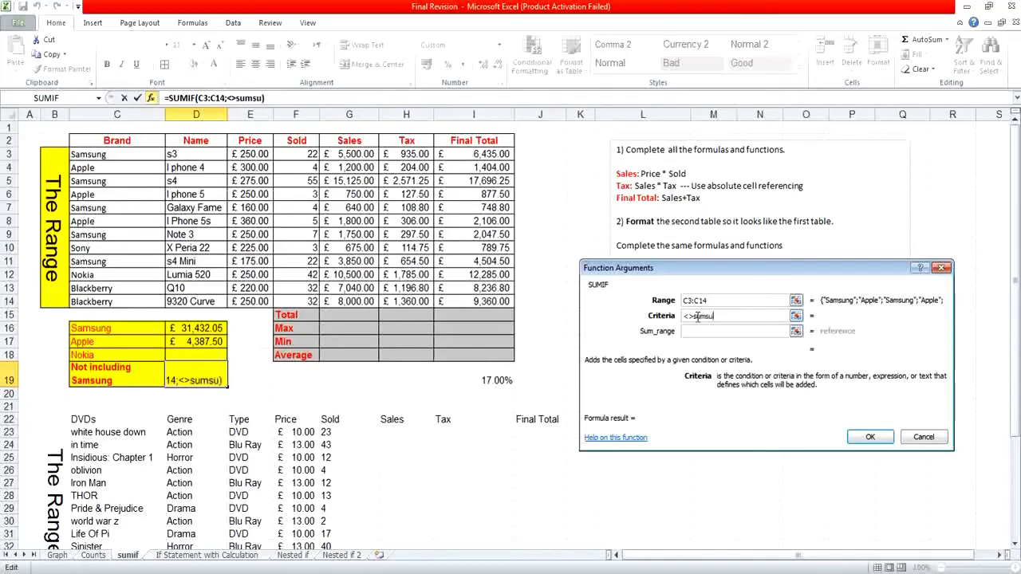
click(698, 331)
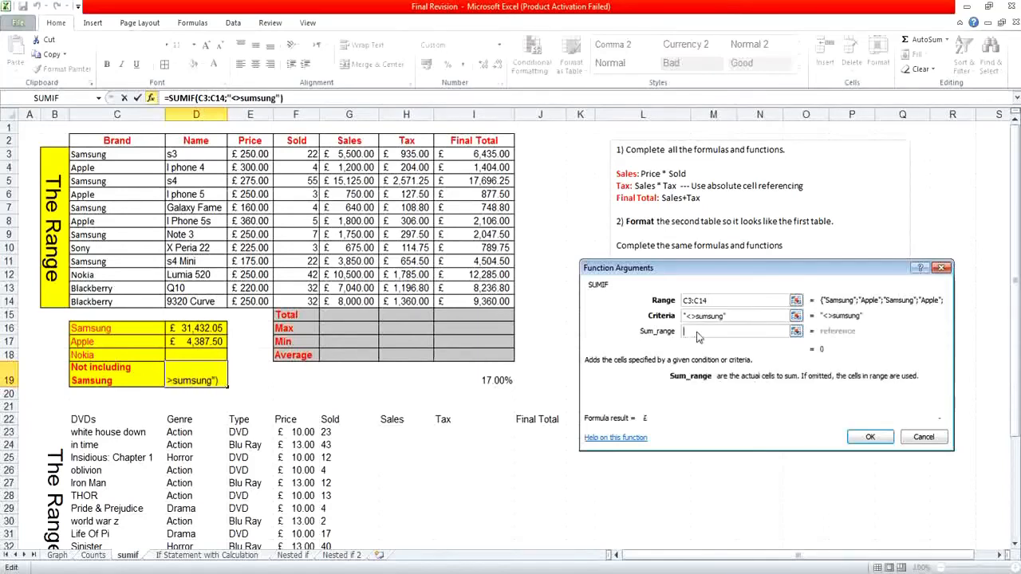
drag(490, 153, 487, 301)
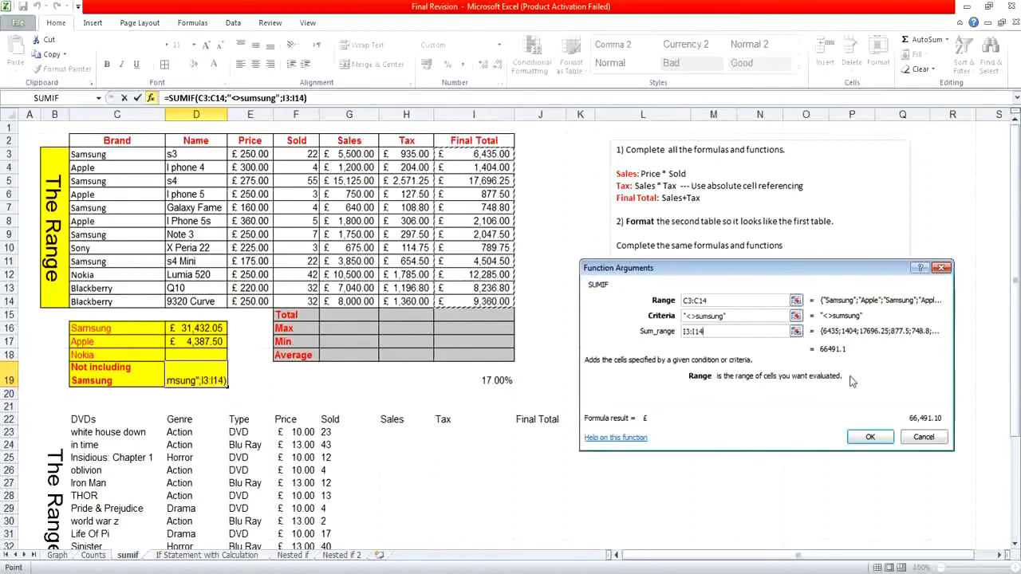
click(860, 431)
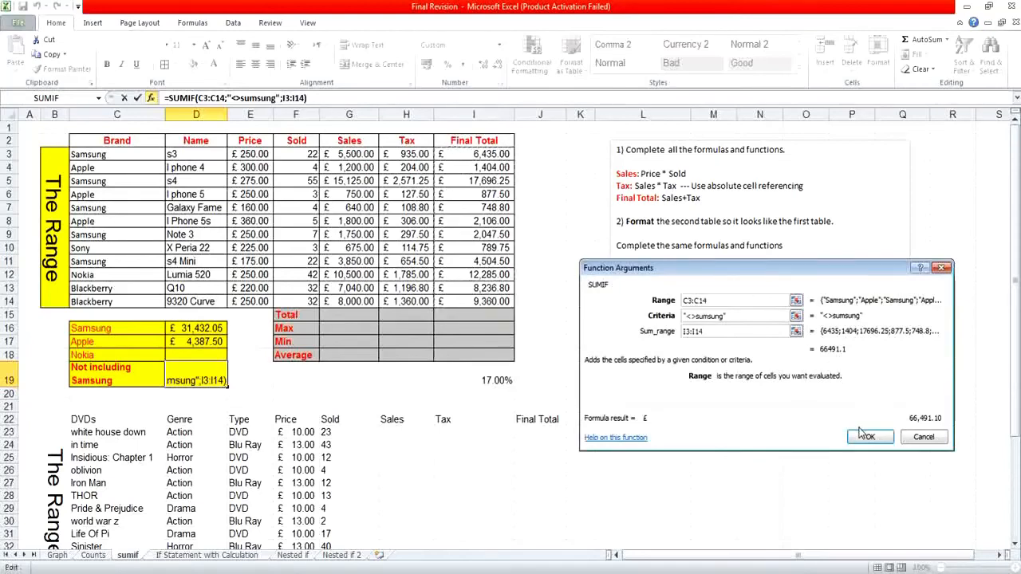
click(861, 435)
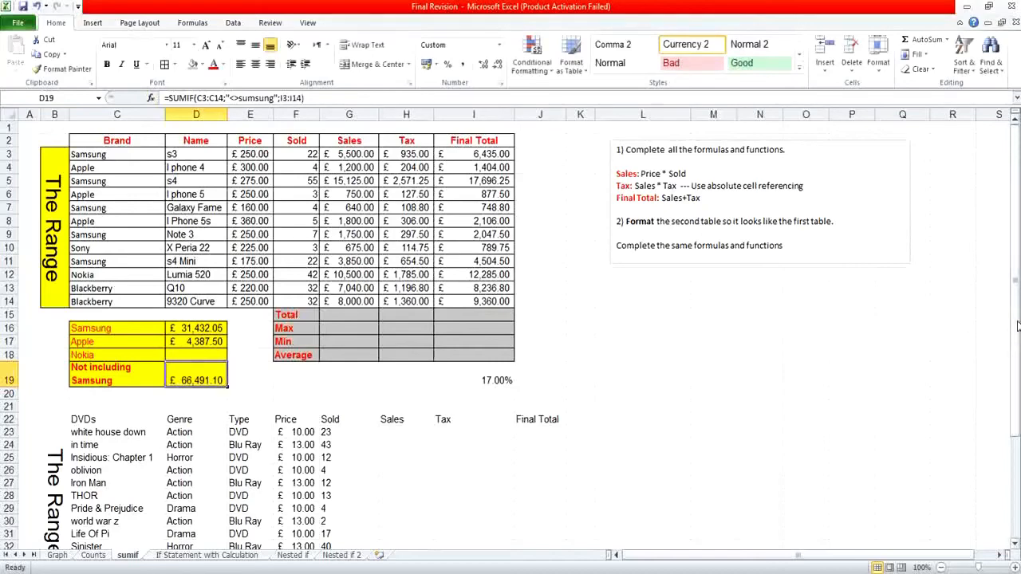
drag(1017, 331, 1014, 451)
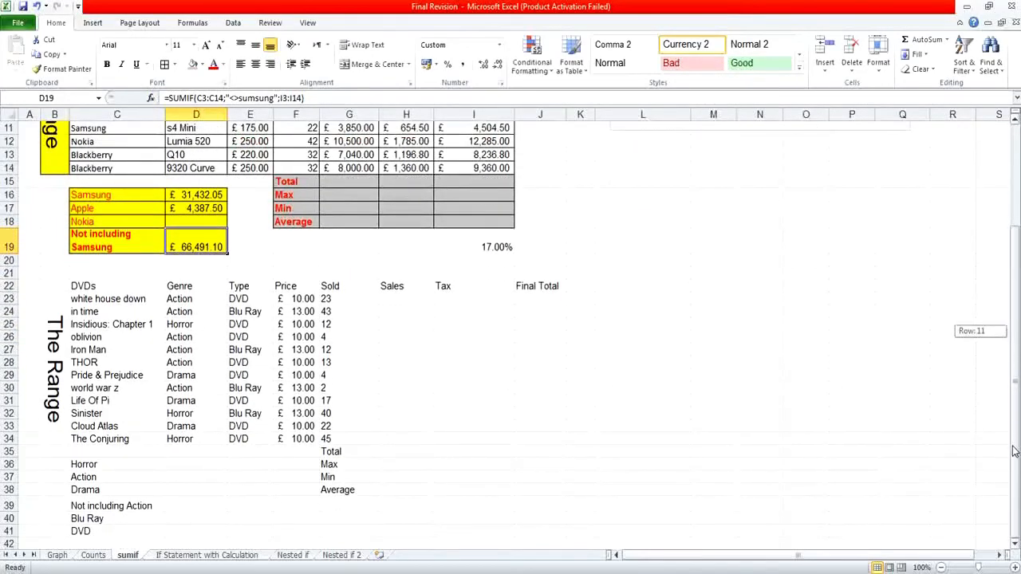
drag(1014, 451, 1015, 409)
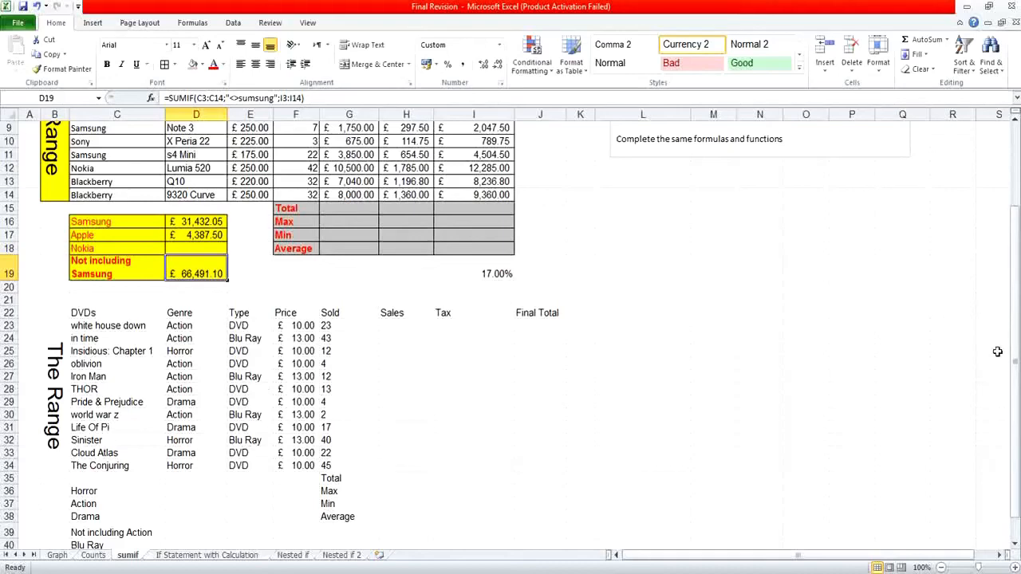
drag(1012, 361, 1014, 403)
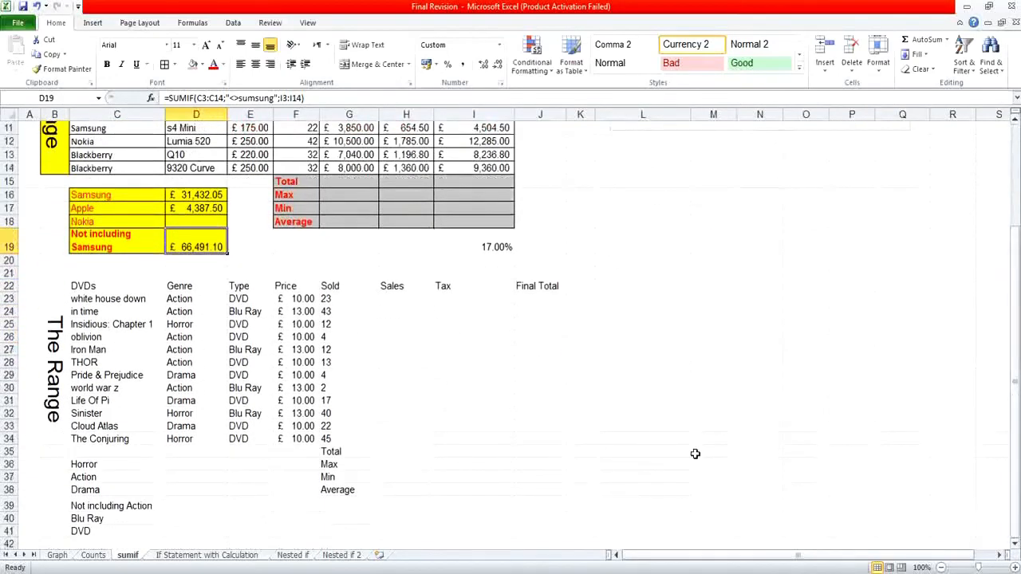